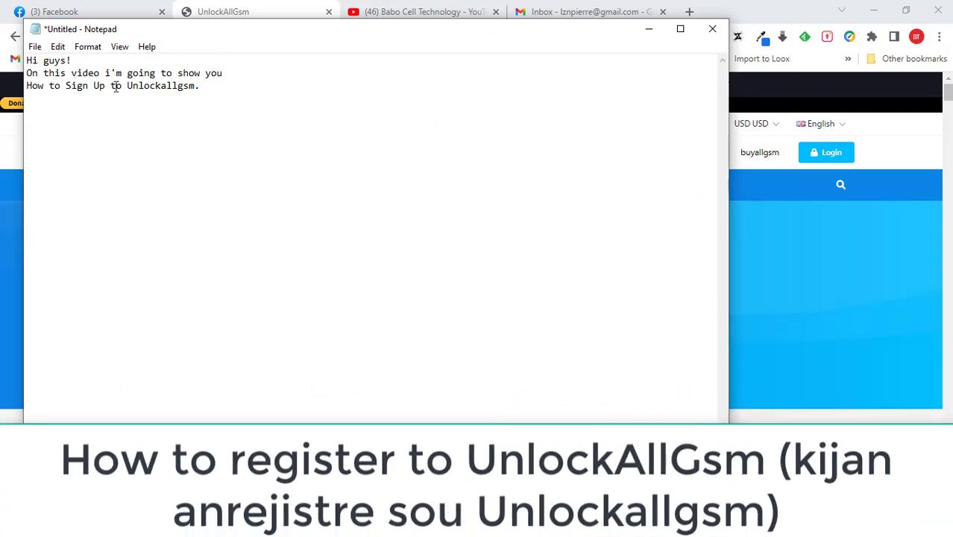
Step: End the intro with a period, add 'Kijan pou'w anrejistre sou Unlockallgsm' below it, and minimize Notepad
{"action": "type", "text": "."}
{"action": "key", "text": "Return"}
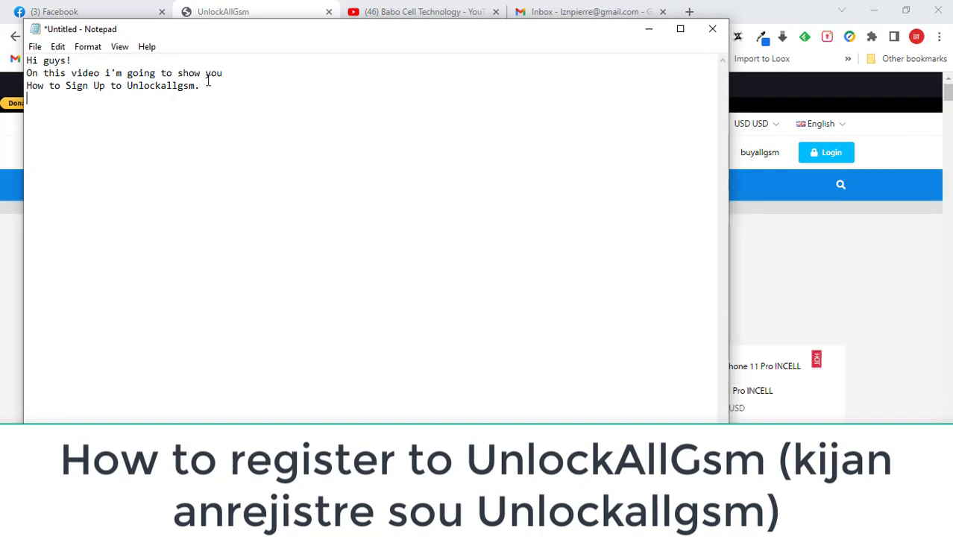
{"action": "type", "text": "Kijan pou'w anre"}
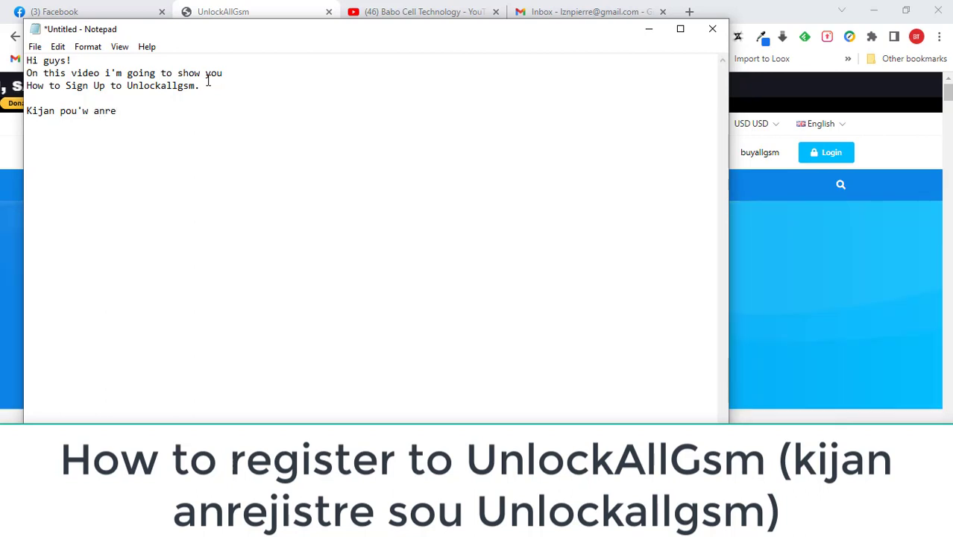
{"action": "type", "text": "jistre sou "}
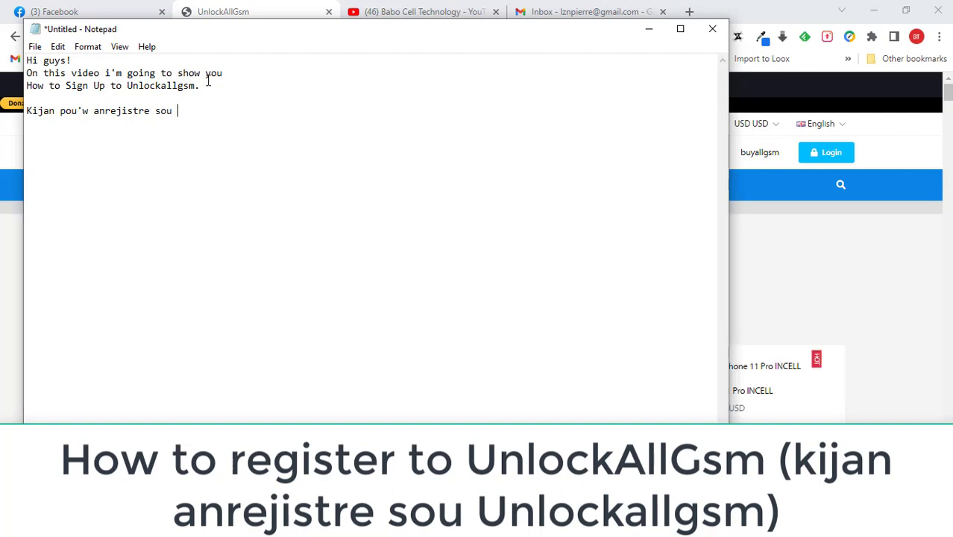
{"action": "type", "text": "Unlockallgsm"}
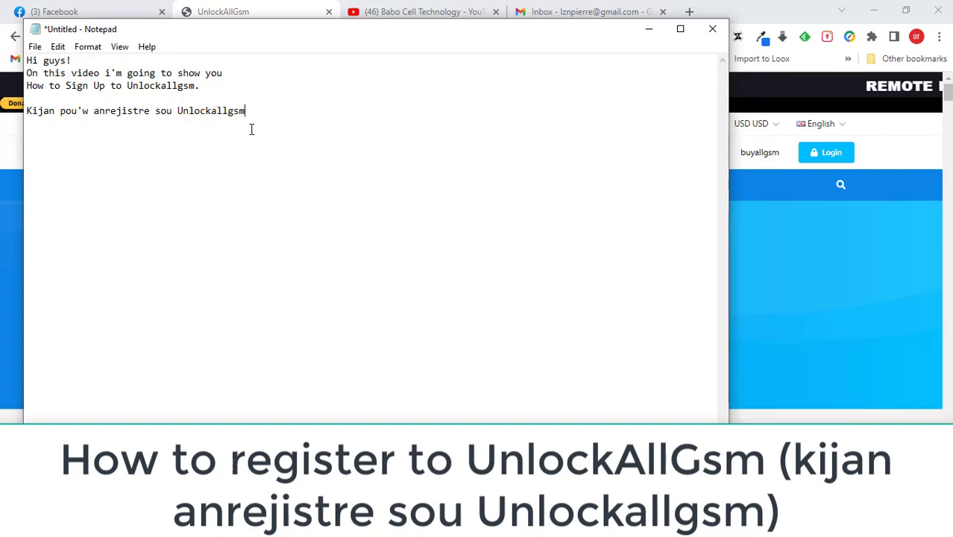
{"action": "left_click_drag", "start_coordinate": [248, 112], "coordinate": [43, 112]}
{"action": "left_click", "coordinate": [649, 36]}
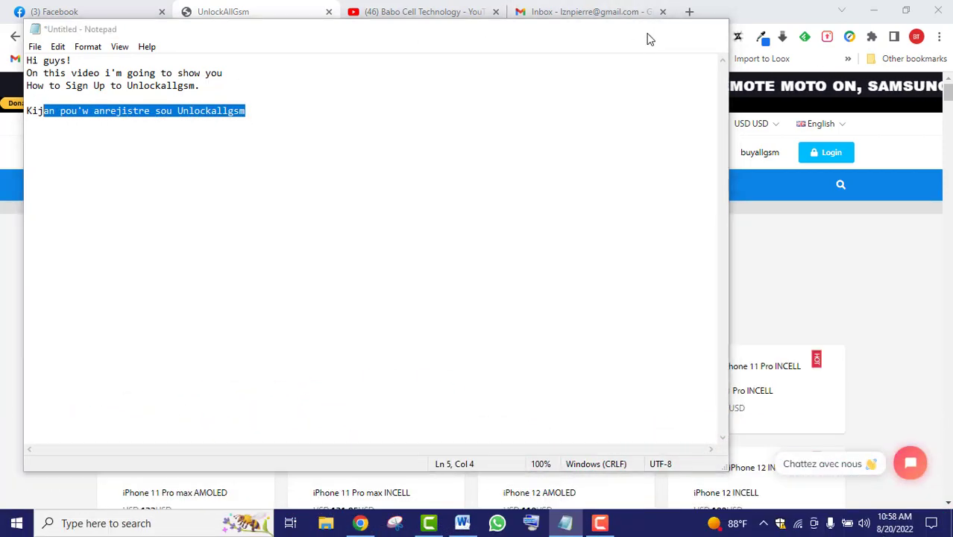
Step: Switch to the UnlockAllGsm site and open its Registration page
{"action": "left_click", "coordinate": [423, 11]}
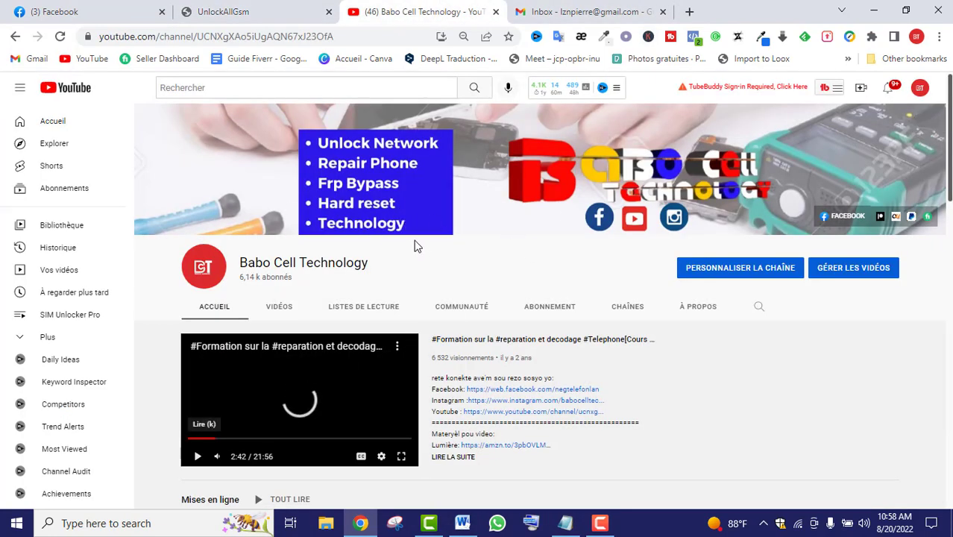
{"action": "left_click", "coordinate": [277, 7]}
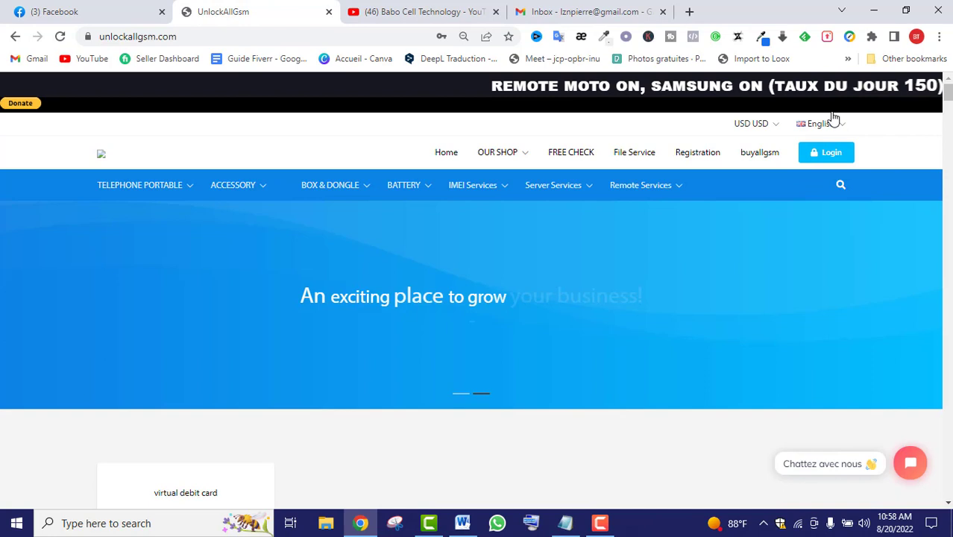
{"action": "mouse_move", "coordinate": [831, 160]}
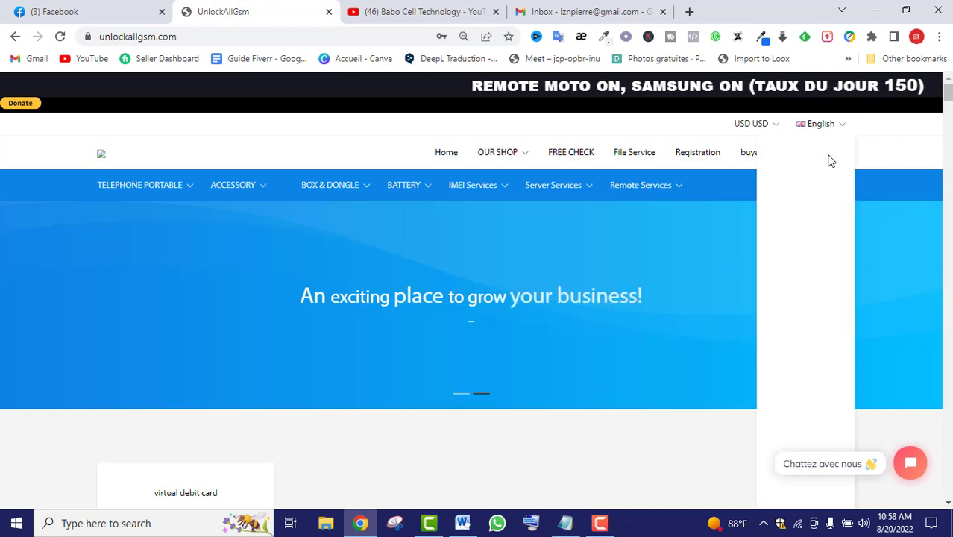
{"action": "mouse_move", "coordinate": [826, 132]}
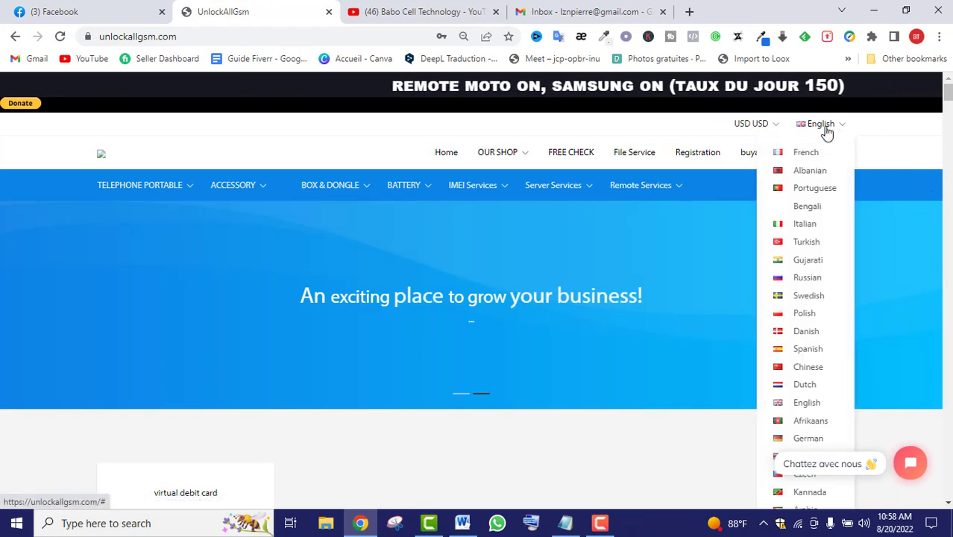
{"action": "mouse_move", "coordinate": [773, 128]}
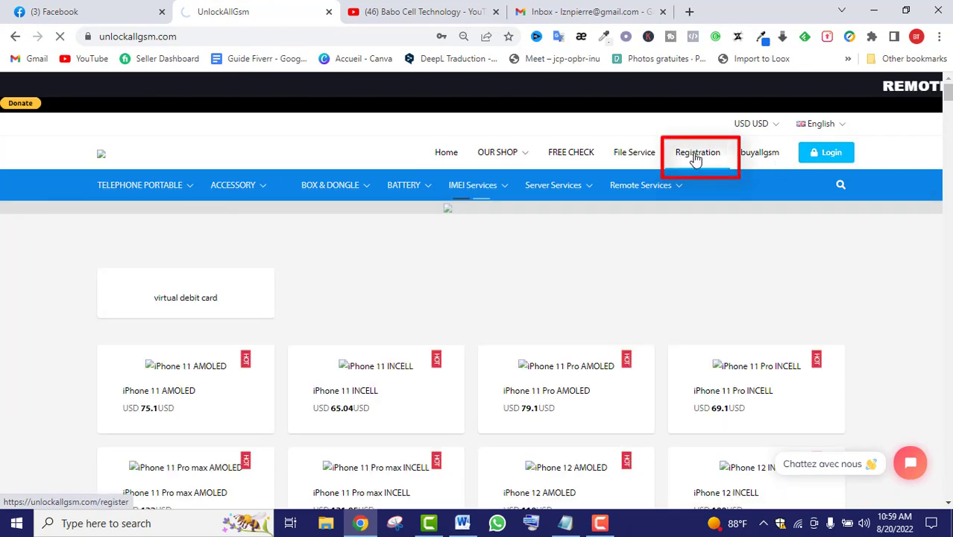
{"action": "left_click", "coordinate": [694, 159]}
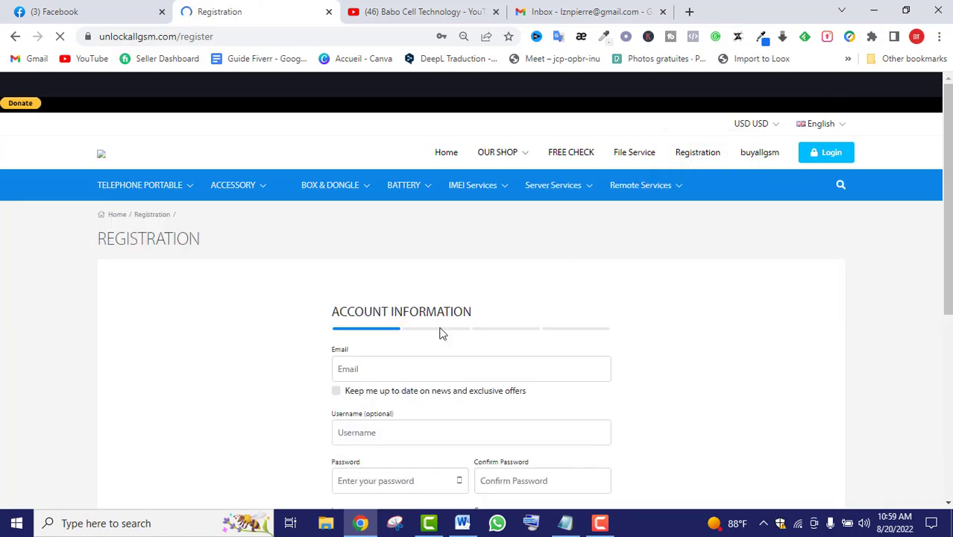
Step: Scroll to the Account Information form, select the empty Email field, then go to Gmail
{"action": "scroll", "coordinate": [477, 298], "scroll_direction": "down", "scroll_amount": 2}
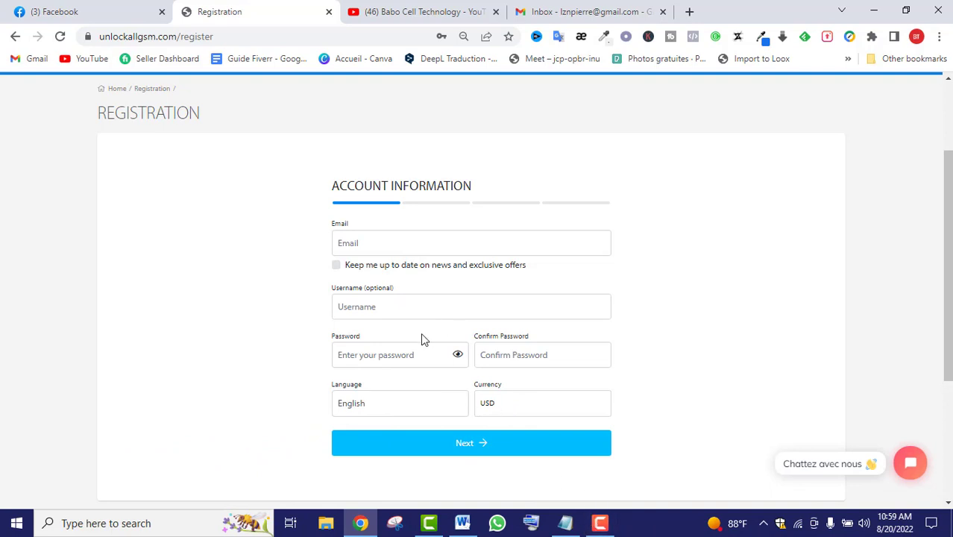
{"action": "left_click", "coordinate": [369, 234]}
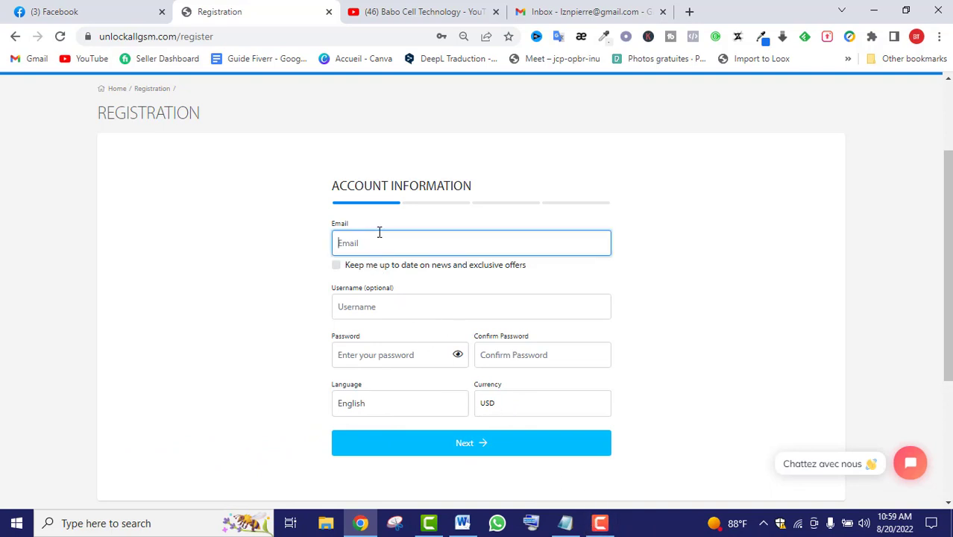
{"action": "left_click", "coordinate": [561, 15]}
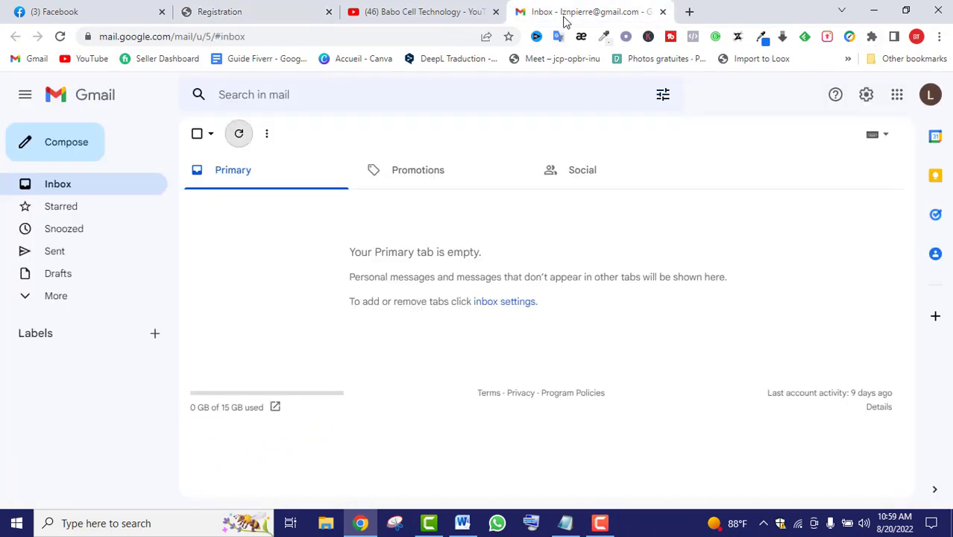
Step: Copy the signed-in Gmail account's e-mail address and return to the UnlockAllGsm registration tab
{"action": "left_click", "coordinate": [929, 95]}
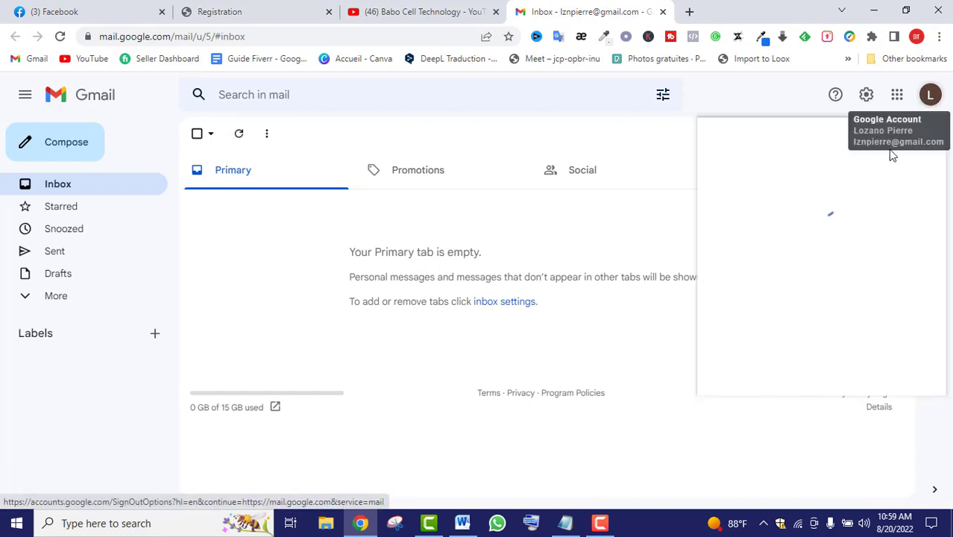
{"action": "left_click_drag", "start_coordinate": [862, 219], "coordinate": [770, 220]}
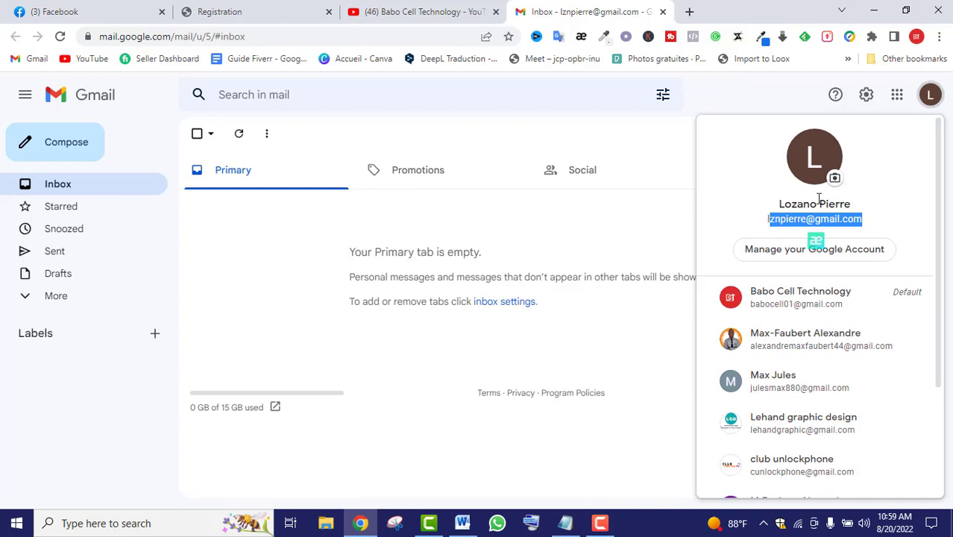
{"action": "left_click_drag", "start_coordinate": [874, 216], "coordinate": [769, 222]}
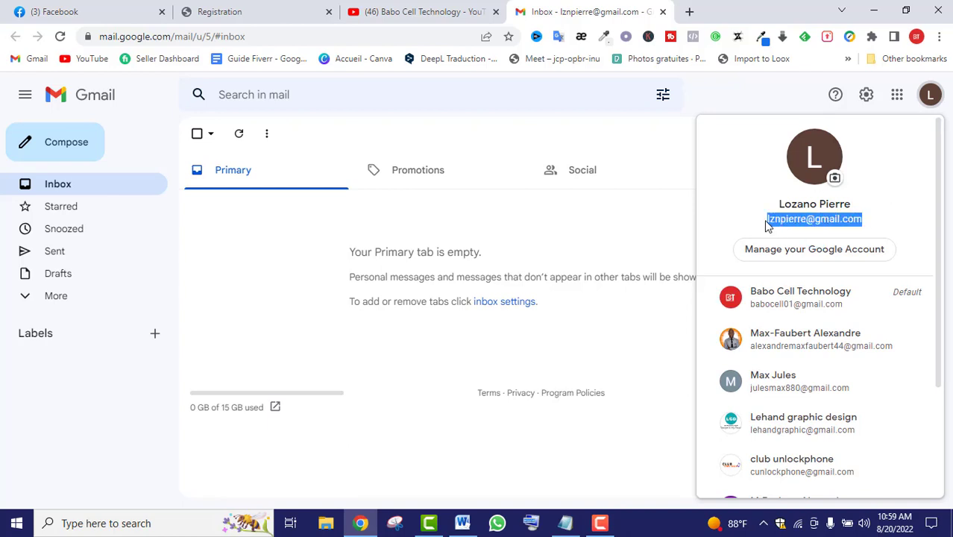
{"action": "right_click", "coordinate": [787, 221]}
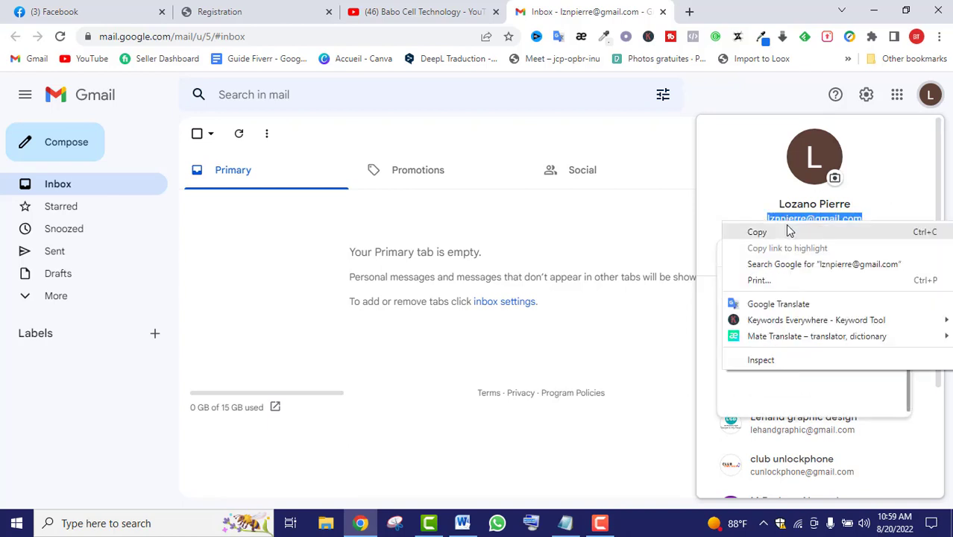
{"action": "left_click", "coordinate": [787, 233]}
{"action": "left_click", "coordinate": [447, 7]}
{"action": "left_click", "coordinate": [240, 7]}
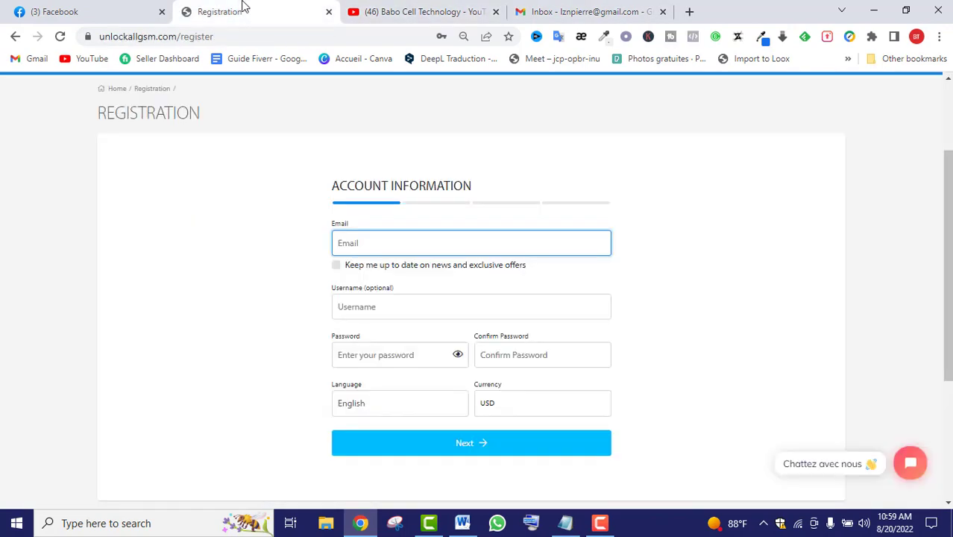
Step: Fill in the Email and Username fields of the account form
{"action": "left_click", "coordinate": [417, 240]}
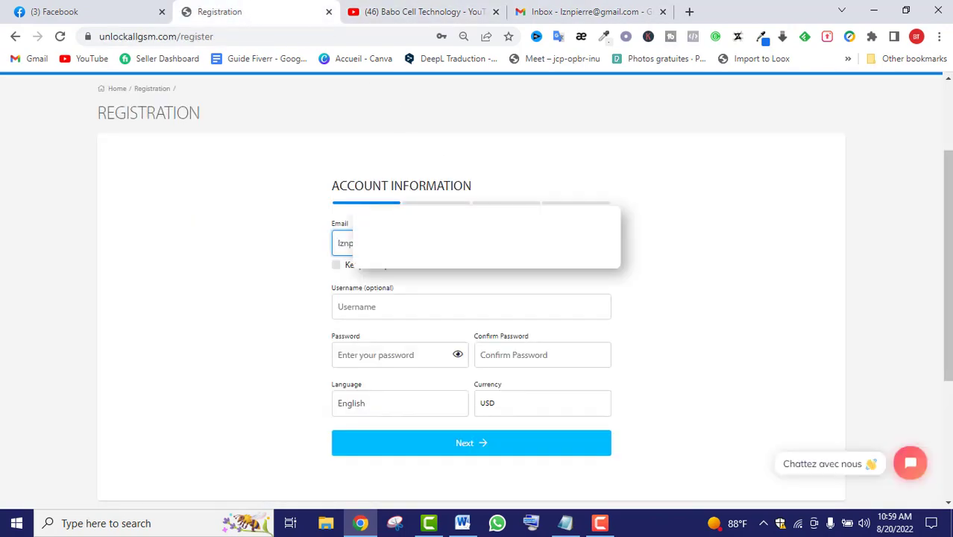
{"action": "left_click", "coordinate": [397, 307]}
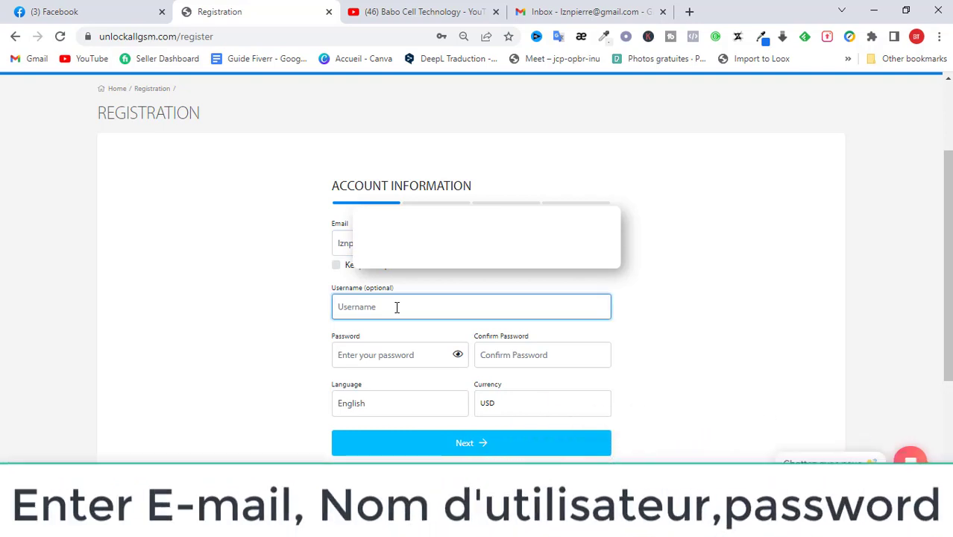
{"action": "type", "text": "lozano"}
Step: Enter the account password, clearing and retyping it in the Password field
{"action": "left_click", "coordinate": [395, 355]}
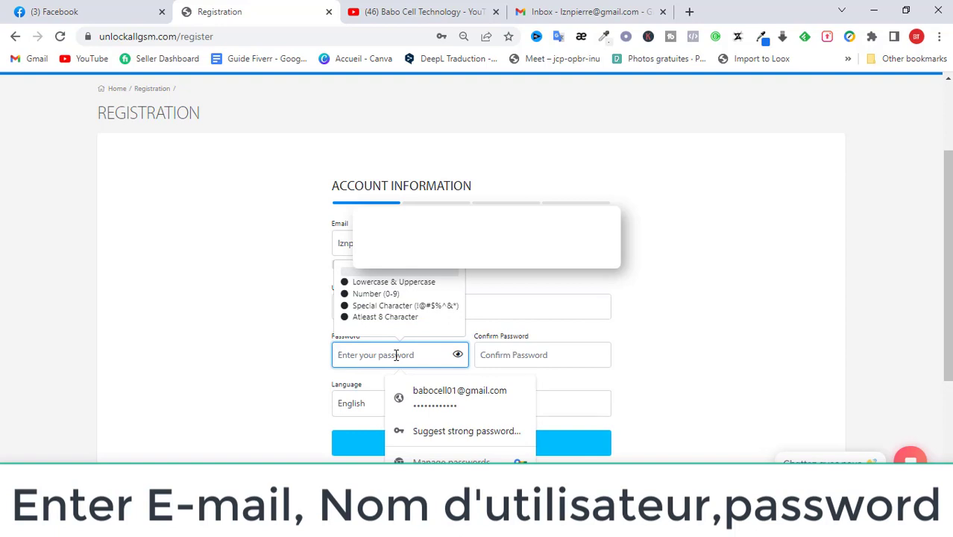
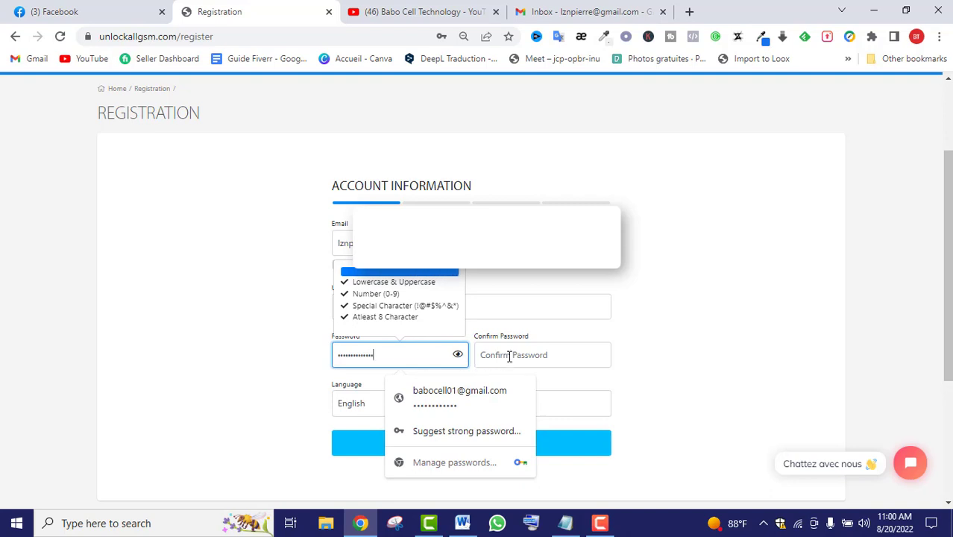
{"action": "key", "text": "ctrl+a"}
{"action": "key", "text": "BackSpace"}
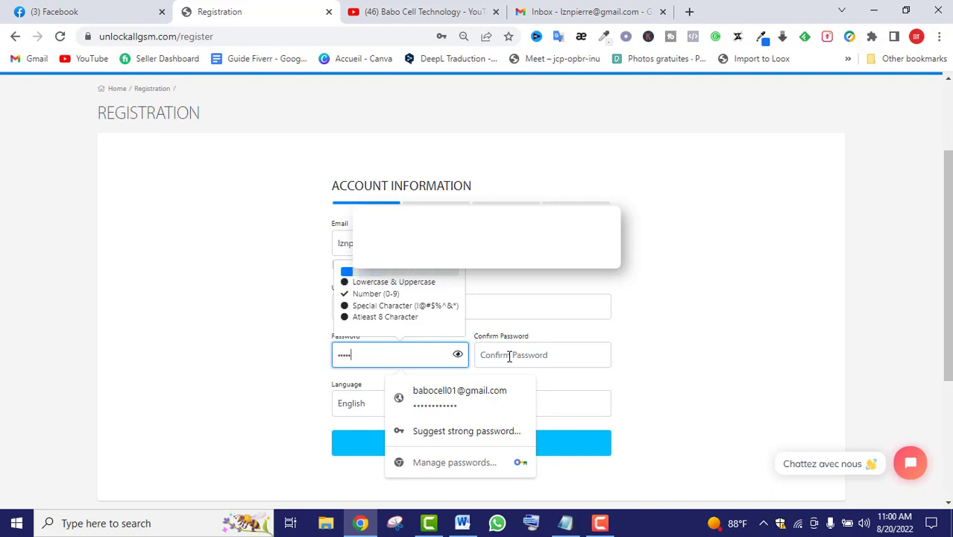
{"action": "key", "text": "BackSpace"}
{"action": "key", "text": "BackSpace"}
{"action": "key", "text": "BackSpace"}
{"action": "key", "text": "BackSpace"}
{"action": "key", "text": "BackSpace"}
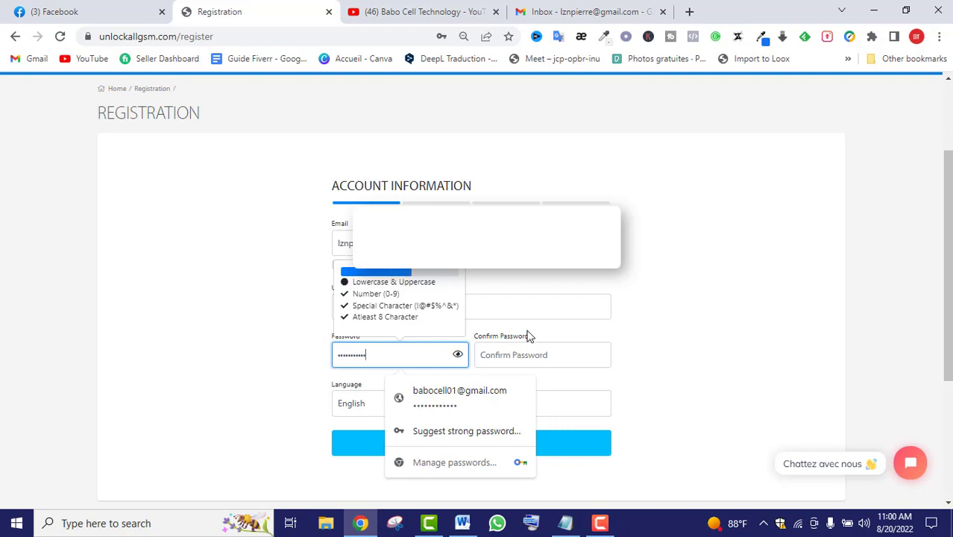
Step: Retype the password in Confirm Password and submit the account information step
{"action": "left_click", "coordinate": [531, 355]}
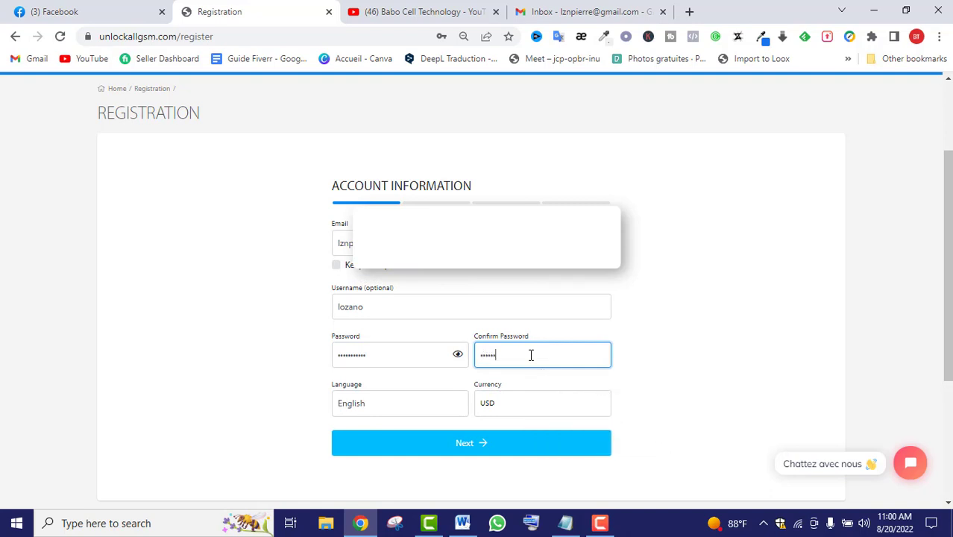
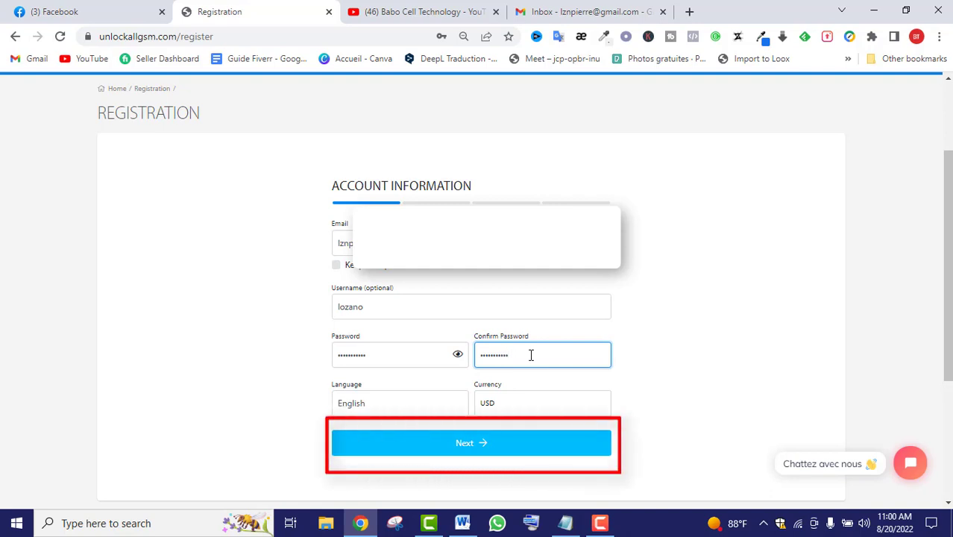
{"action": "left_click", "coordinate": [510, 447]}
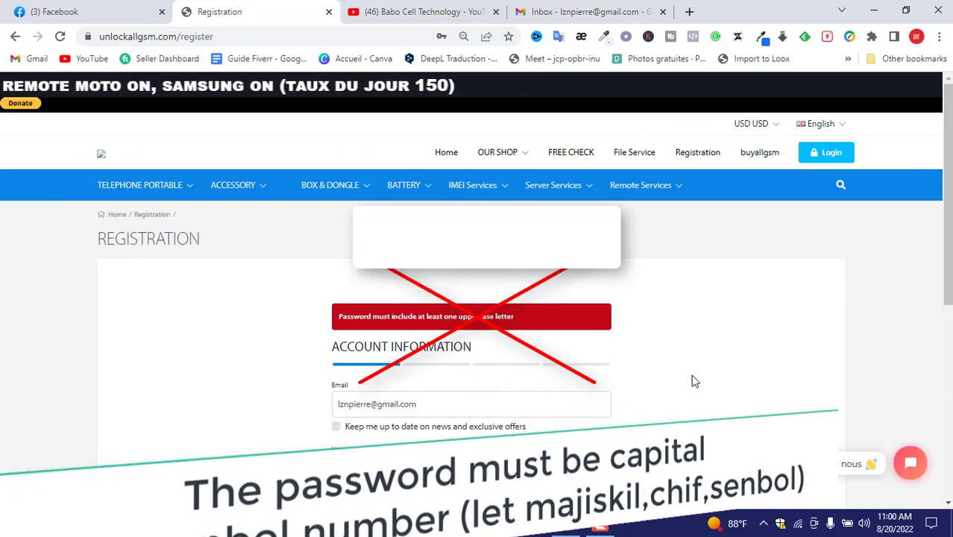
Step: Clear both password fields and type a new password containing an uppercase letter
{"action": "scroll", "coordinate": [477, 298], "scroll_direction": "down", "scroll_amount": 3}
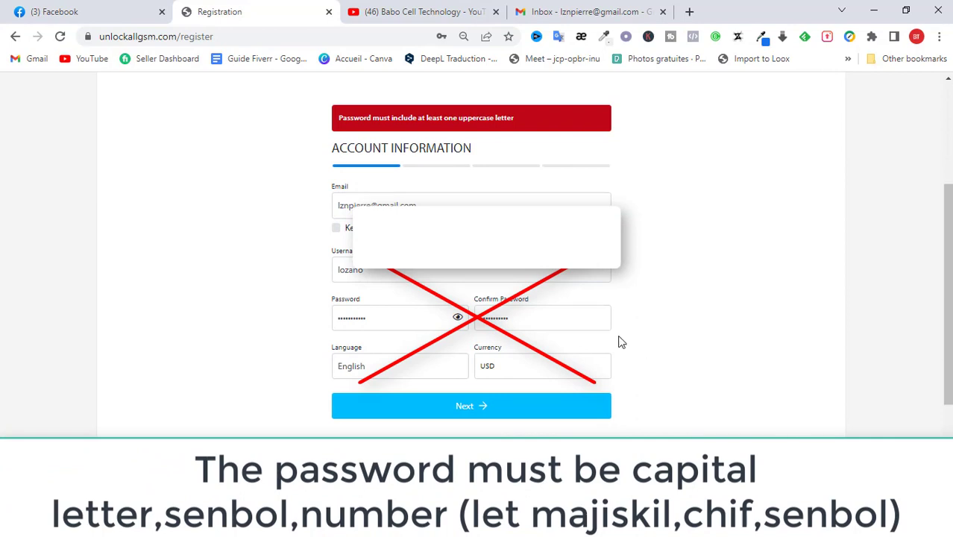
{"action": "left_click", "coordinate": [523, 319]}
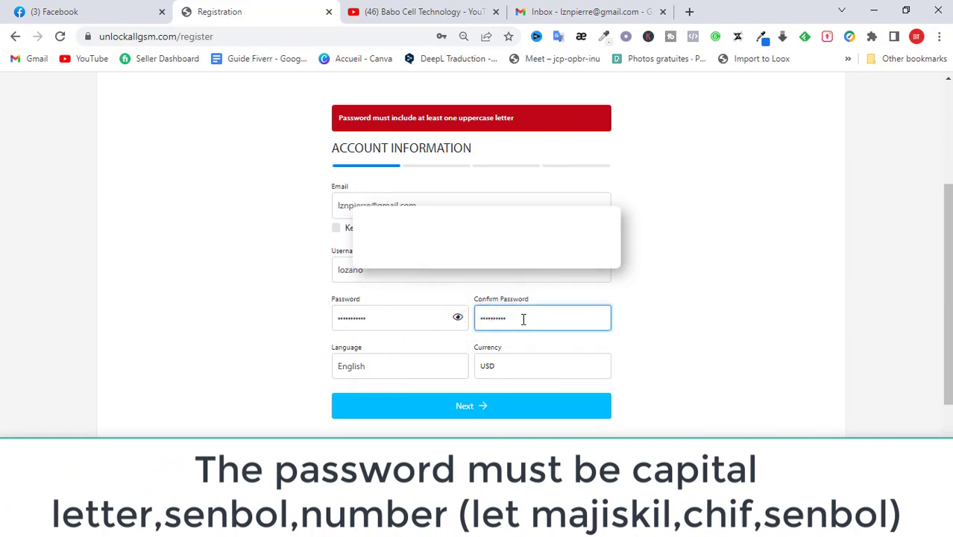
{"action": "key", "text": "BackSpace"}
{"action": "key", "text": "BackSpace"}
{"action": "key", "text": "BackSpace"}
{"action": "key", "text": "BackSpace"}
{"action": "key", "text": "BackSpace"}
{"action": "key", "text": "BackSpace"}
{"action": "key", "text": "BackSpace"}
{"action": "key", "text": "BackSpace"}
{"action": "key", "text": "BackSpace"}
{"action": "key", "text": "BackSpace"}
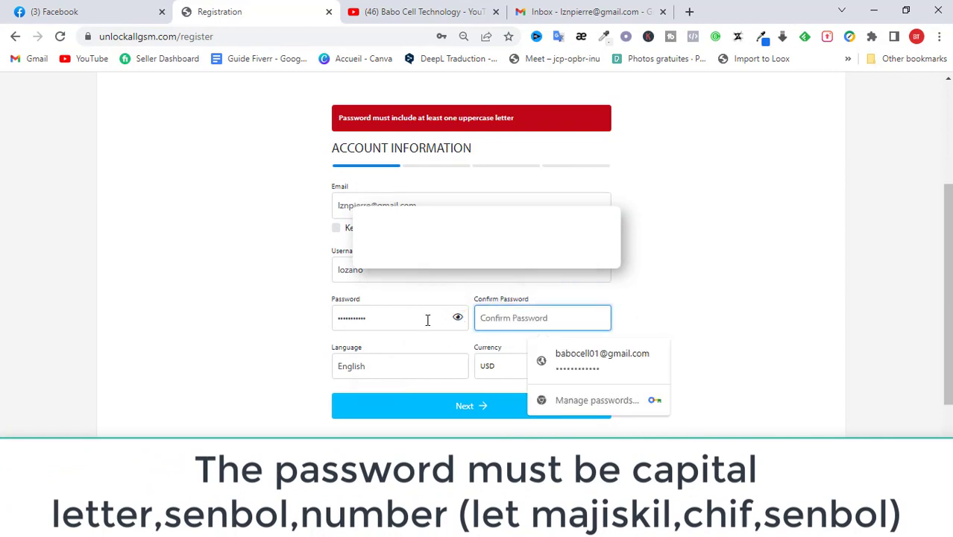
{"action": "left_click", "coordinate": [425, 319]}
{"action": "key", "text": "BackSpace"}
{"action": "key", "text": "BackSpace"}
{"action": "key", "text": "BackSpace"}
{"action": "key", "text": "BackSpace"}
{"action": "key", "text": "BackSpace"}
{"action": "key", "text": "BackSpace"}
{"action": "key", "text": "BackSpace"}
{"action": "key", "text": "BackSpace"}
{"action": "key", "text": "BackSpace"}
{"action": "key", "text": "BackSpace"}
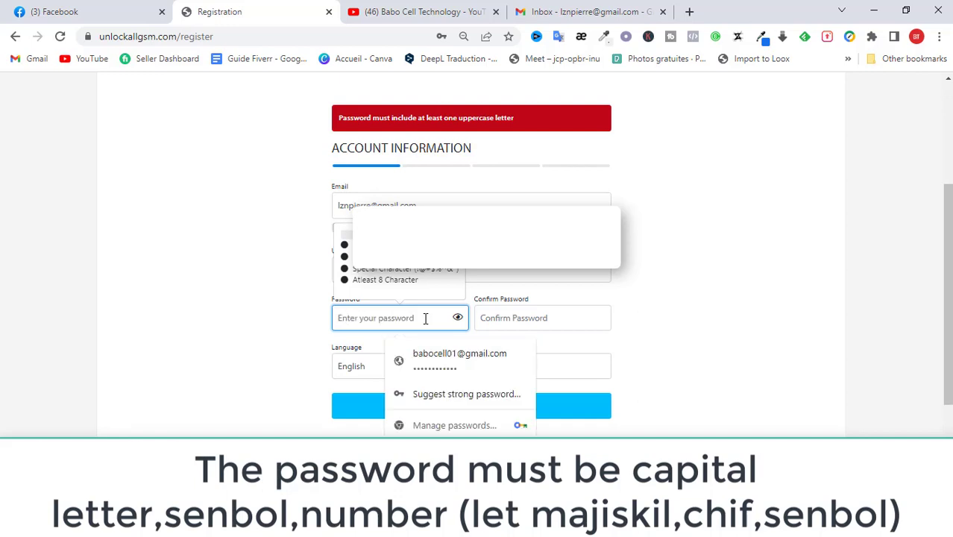
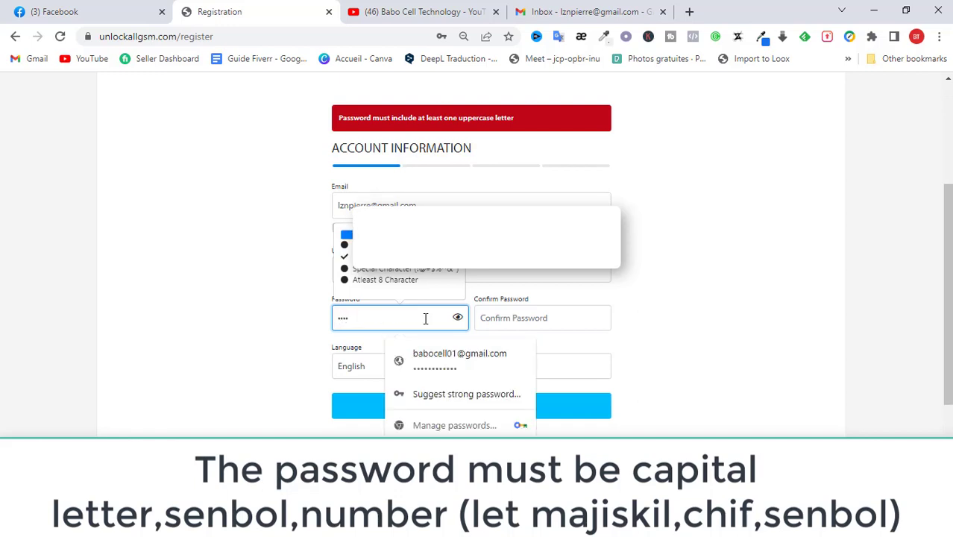
Step: Enter the matching new password in Confirm Password and resubmit the account information
{"action": "left_click", "coordinate": [527, 321]}
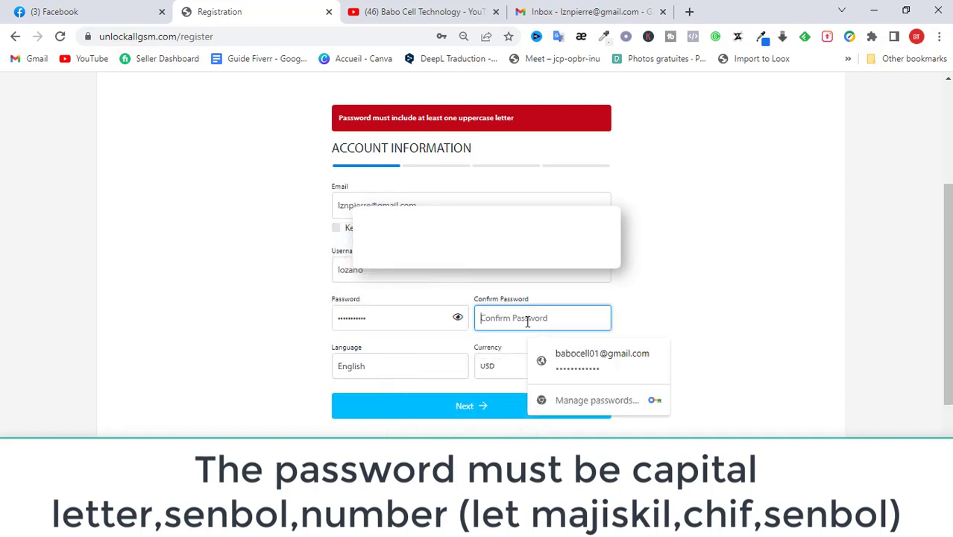
{"action": "type", "text": "**"}
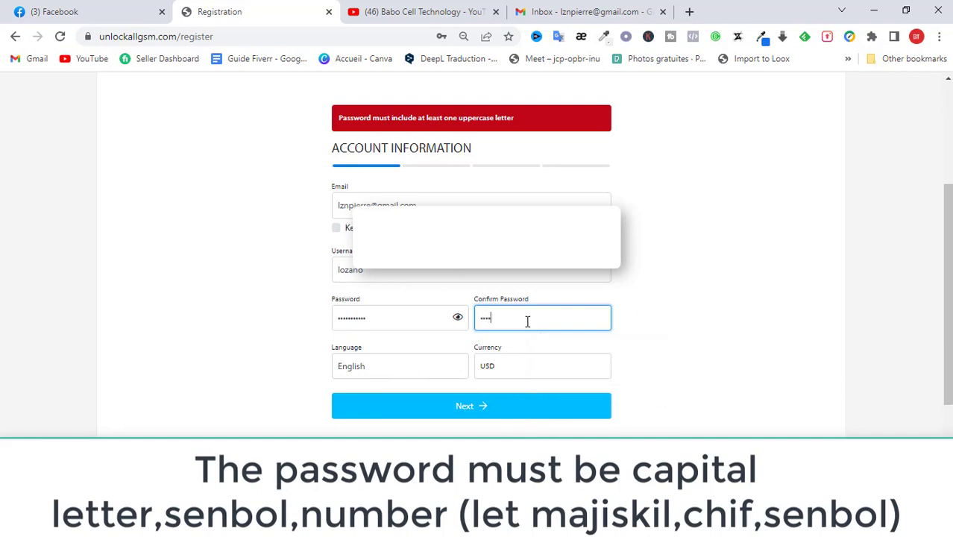
{"action": "type", "text": "*********"}
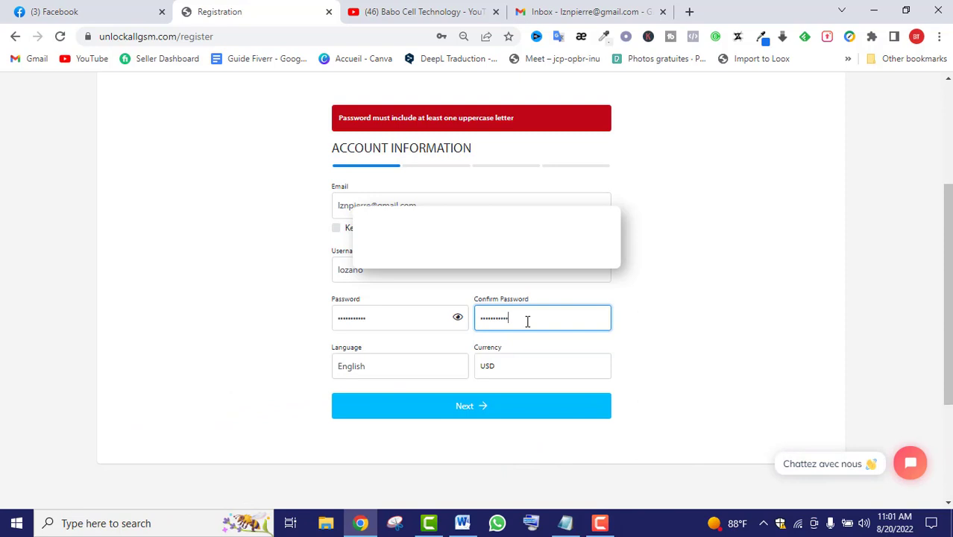
{"action": "left_click", "coordinate": [698, 347]}
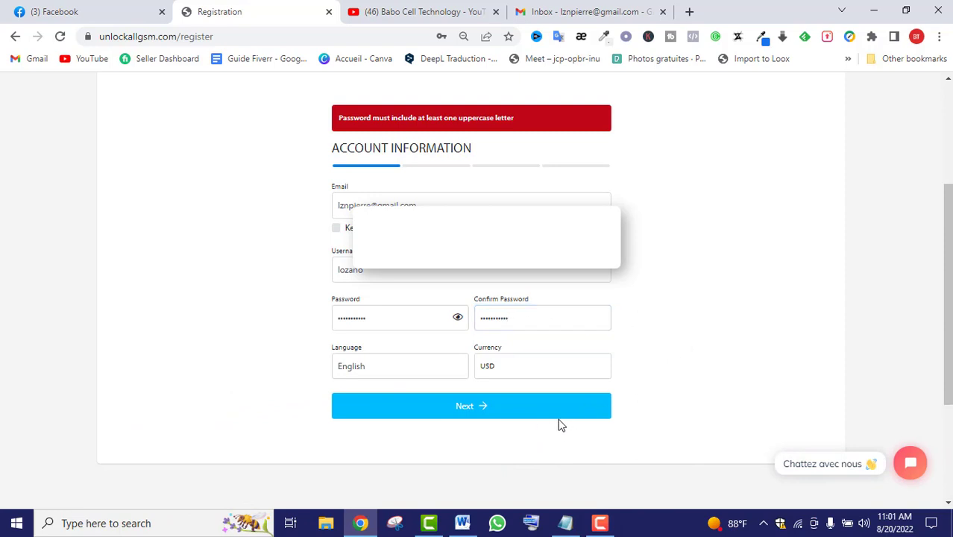
{"action": "left_click", "coordinate": [527, 416]}
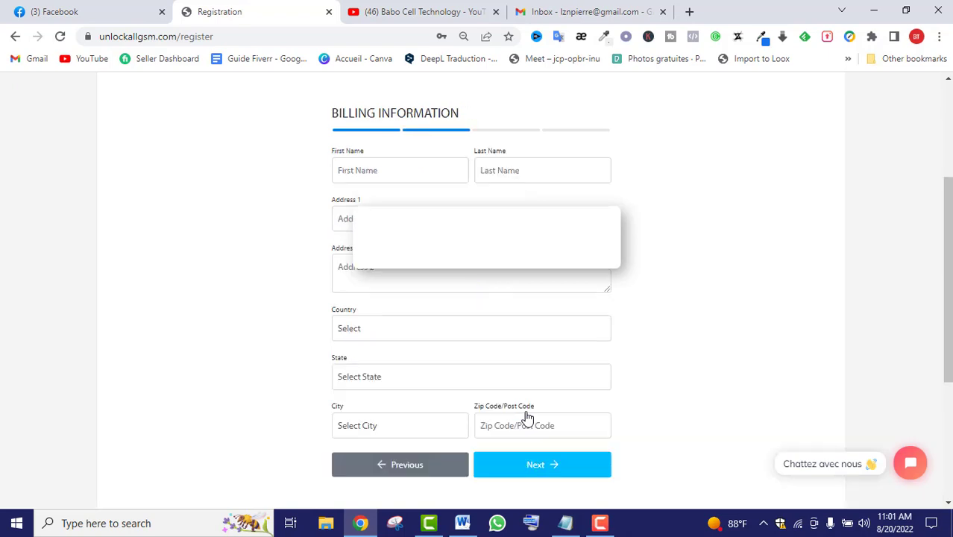
Step: Try the first and last name fields, then dismiss the name autofill suggestions
{"action": "left_click", "coordinate": [397, 169]}
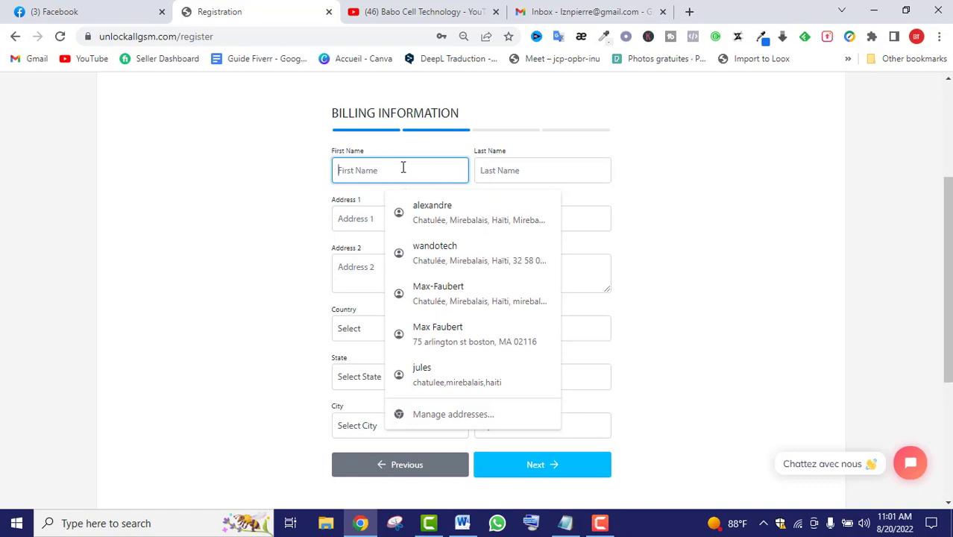
{"action": "left_click", "coordinate": [511, 171]}
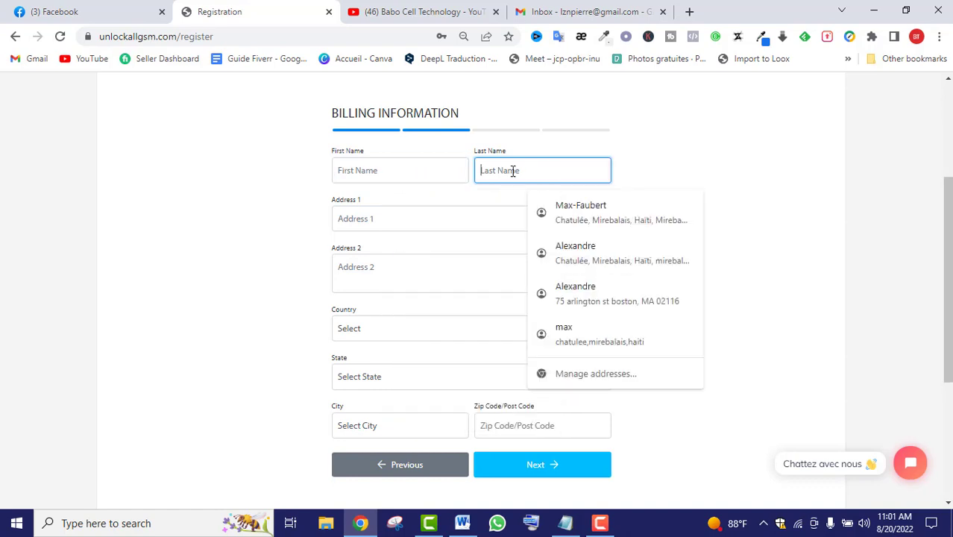
{"action": "left_click", "coordinate": [431, 176]}
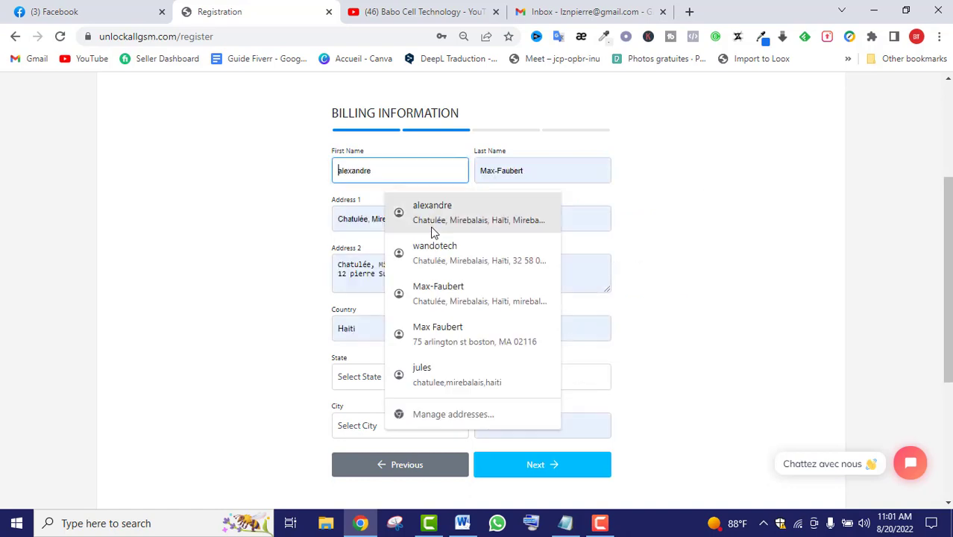
{"action": "left_click", "coordinate": [314, 219]}
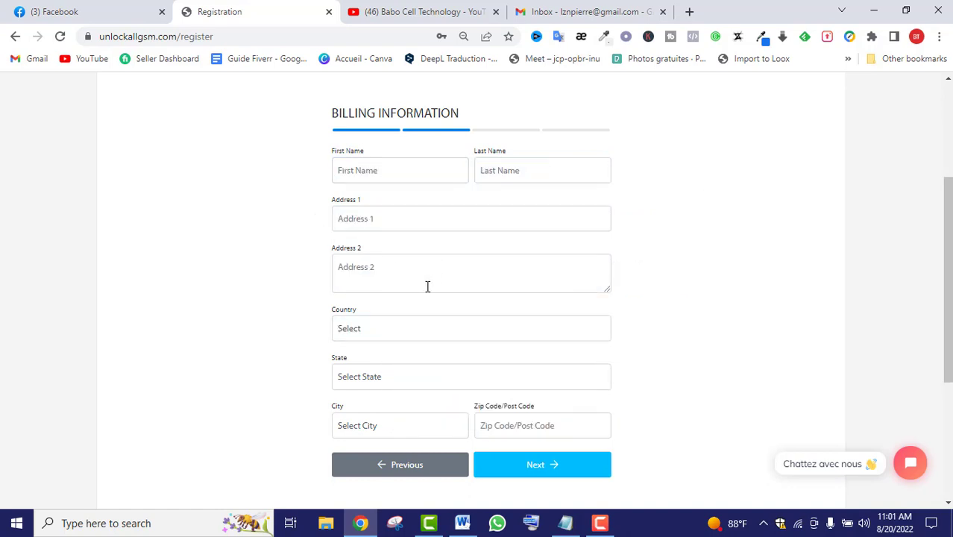
Step: Set Country to Haiti, State to Centre, City to Mirebalais and Zip Code to 5210
{"action": "left_click", "coordinate": [427, 338]}
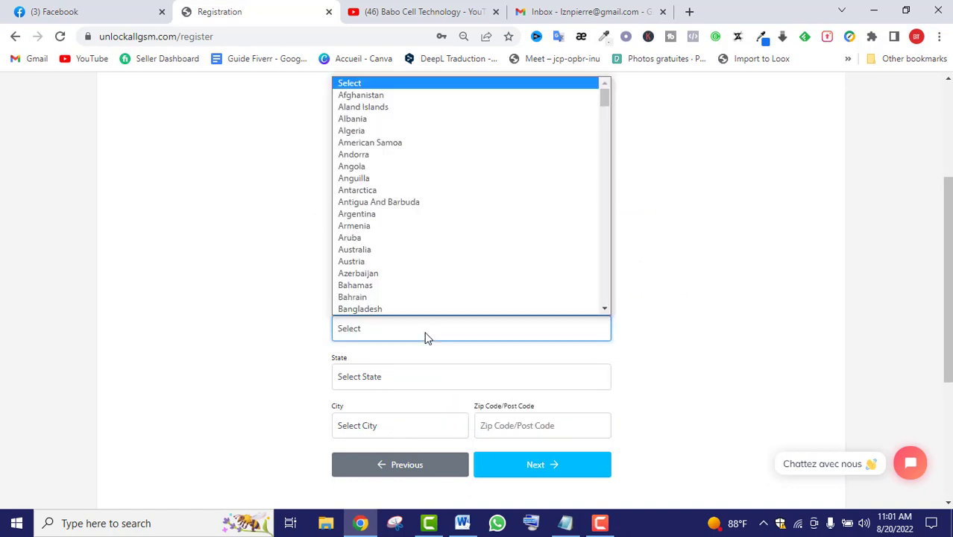
{"action": "key", "text": "h"}
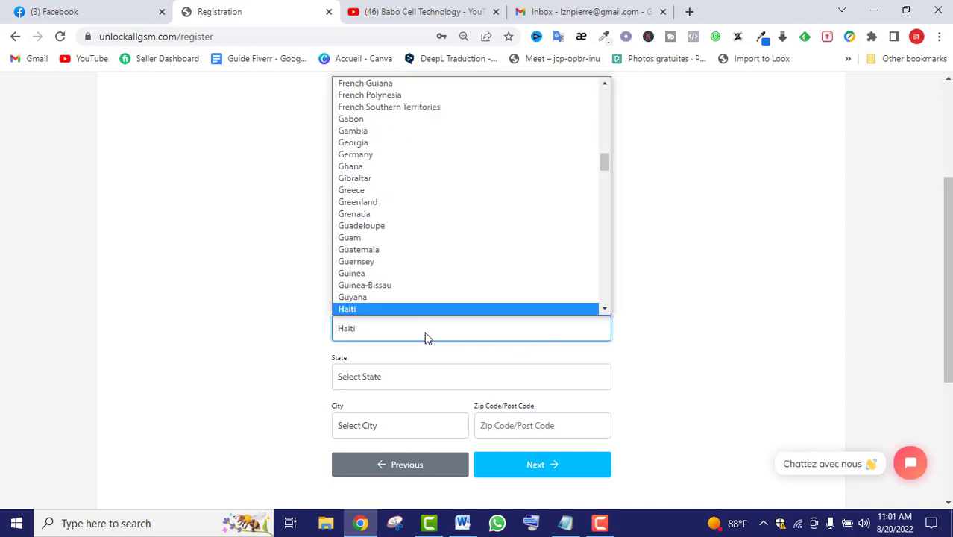
{"action": "left_click", "coordinate": [409, 310]}
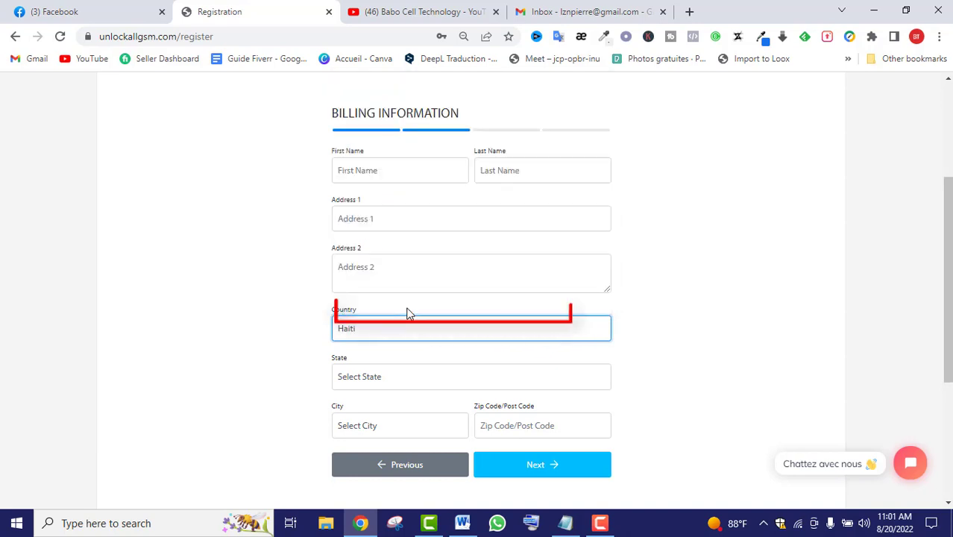
{"action": "left_click", "coordinate": [400, 377]}
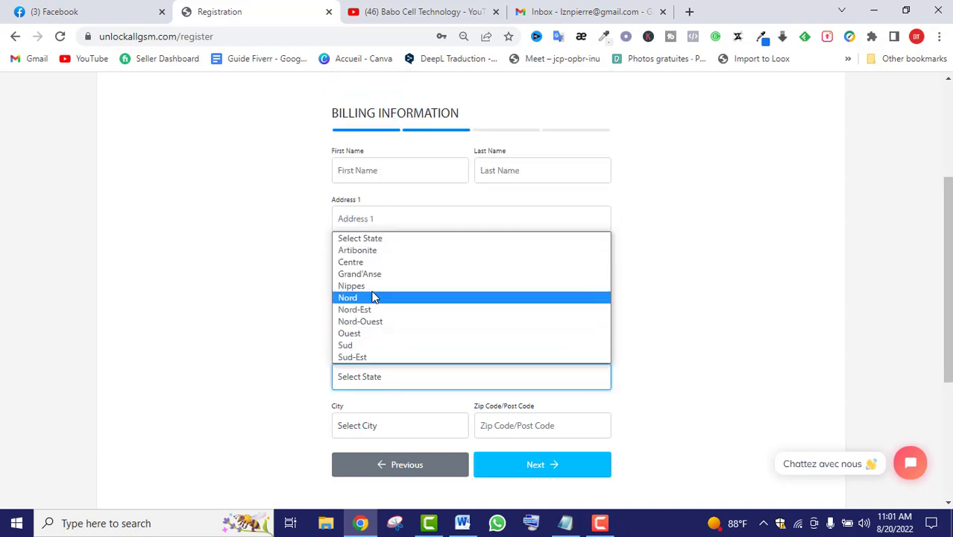
{"action": "left_click", "coordinate": [356, 264]}
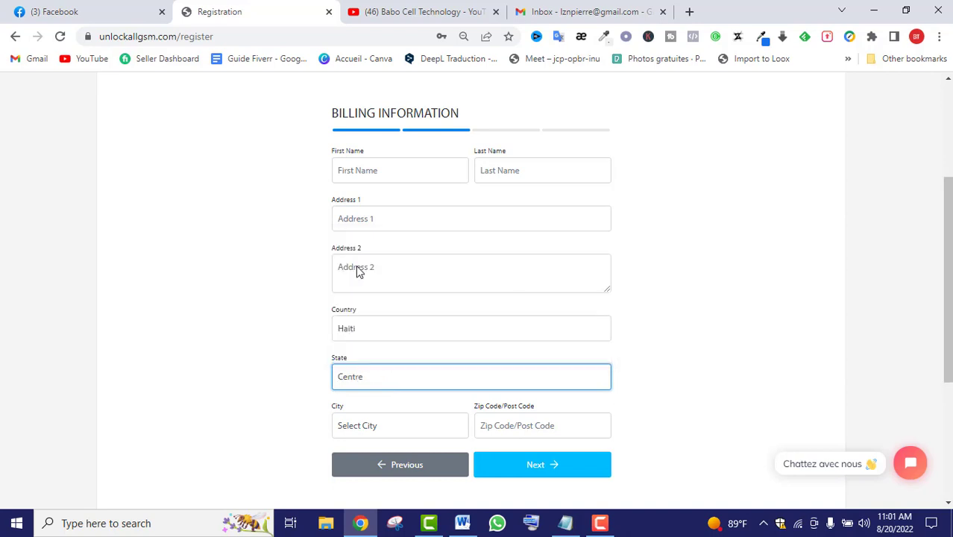
{"action": "left_click", "coordinate": [431, 421]}
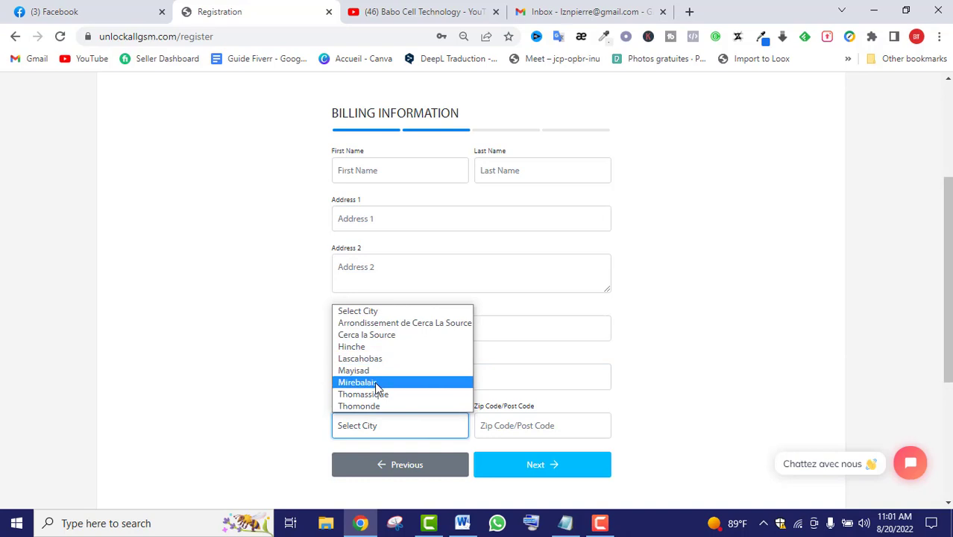
{"action": "left_click", "coordinate": [375, 381]}
{"action": "left_click", "coordinate": [510, 422]}
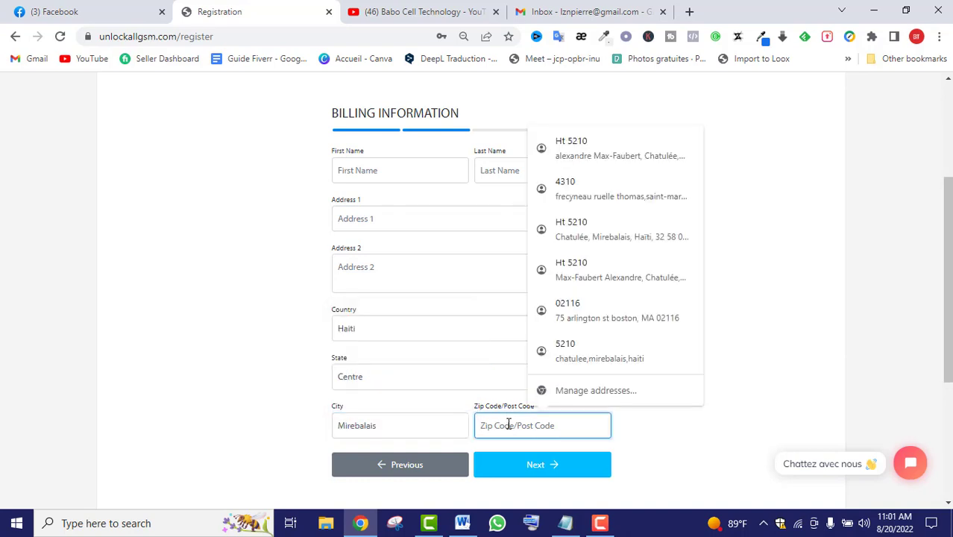
{"action": "type", "text": "5210"}
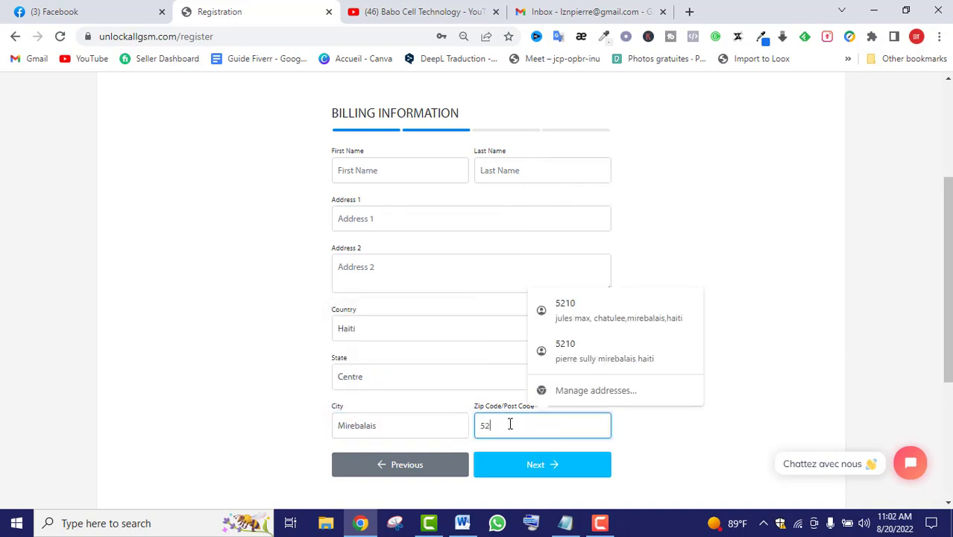
{"action": "left_click", "coordinate": [702, 266]}
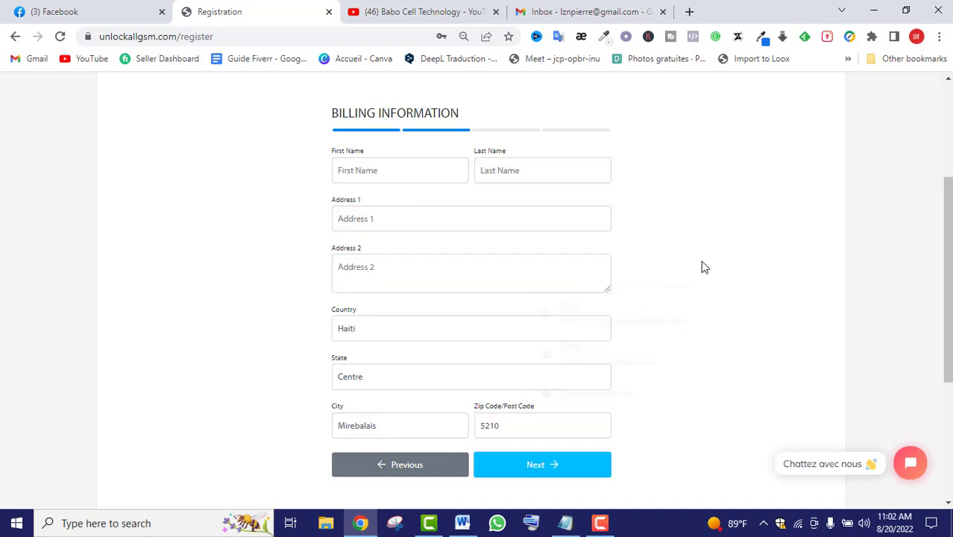
Step: Enter the billing first name and Address 1 street, then submit the billing step
{"action": "left_click", "coordinate": [401, 171]}
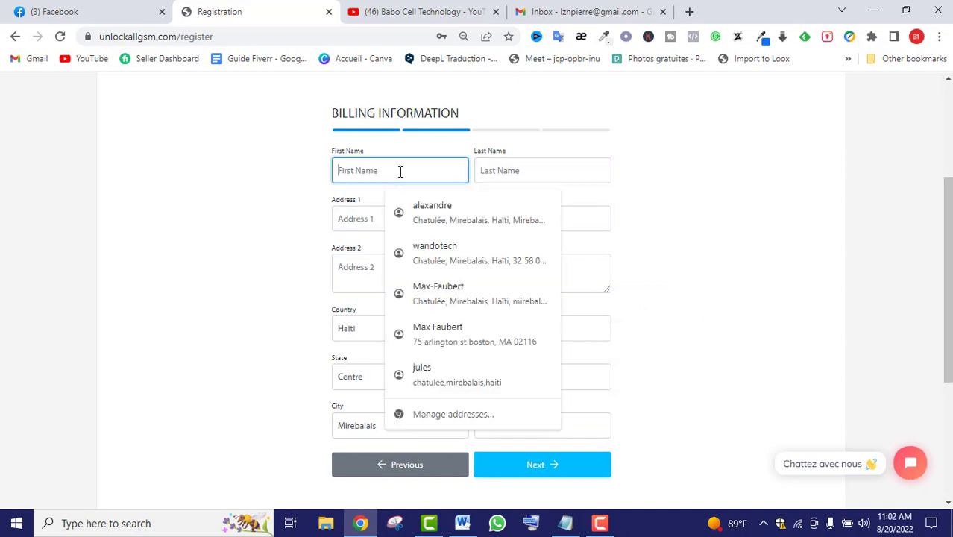
{"action": "type", "text": "M"}
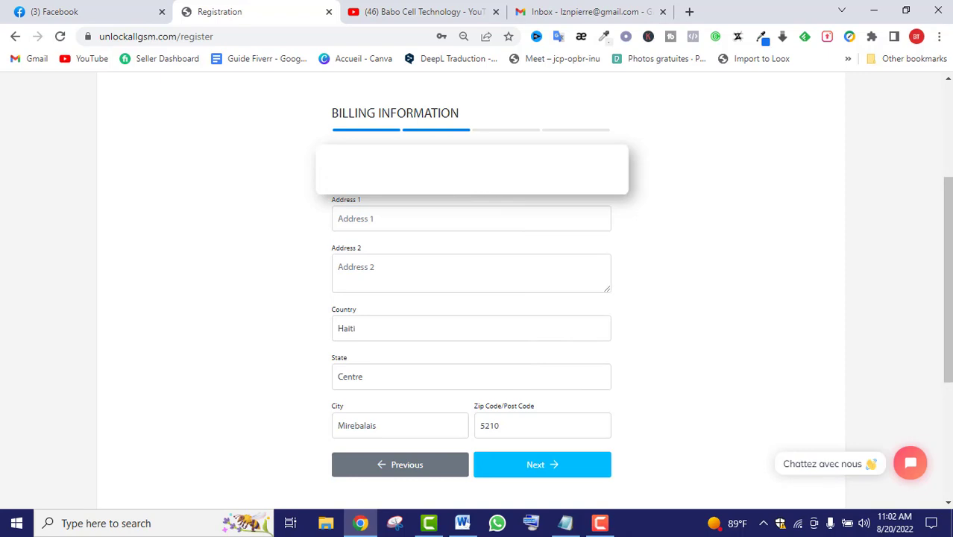
{"action": "left_click", "coordinate": [427, 222]}
{"action": "type", "text": "mi"}
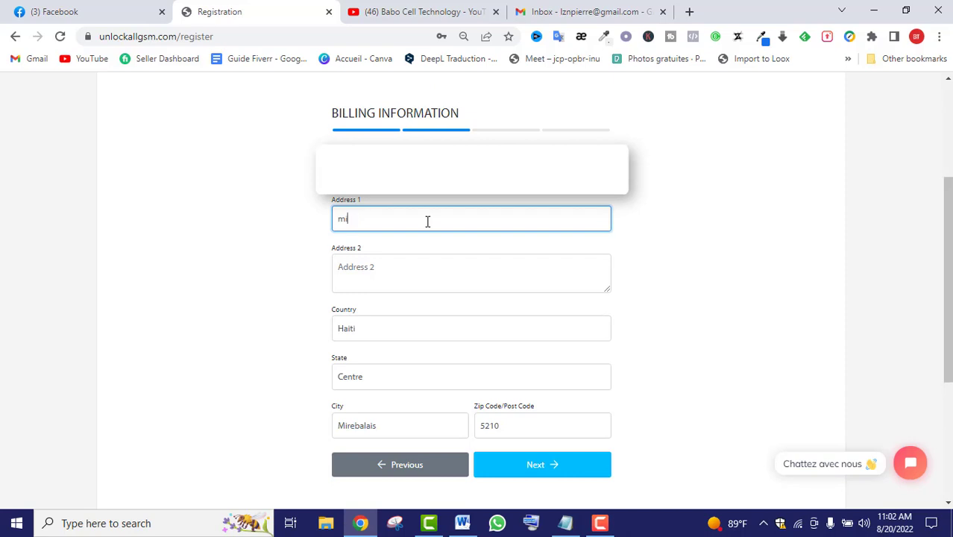
{"action": "key", "text": "BackSpace"}
{"action": "key", "text": "BackSpace"}
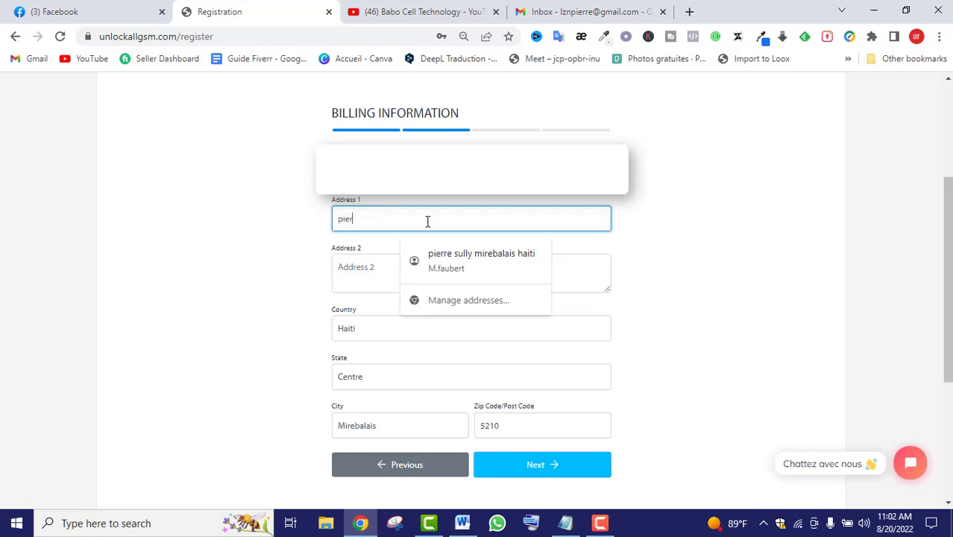
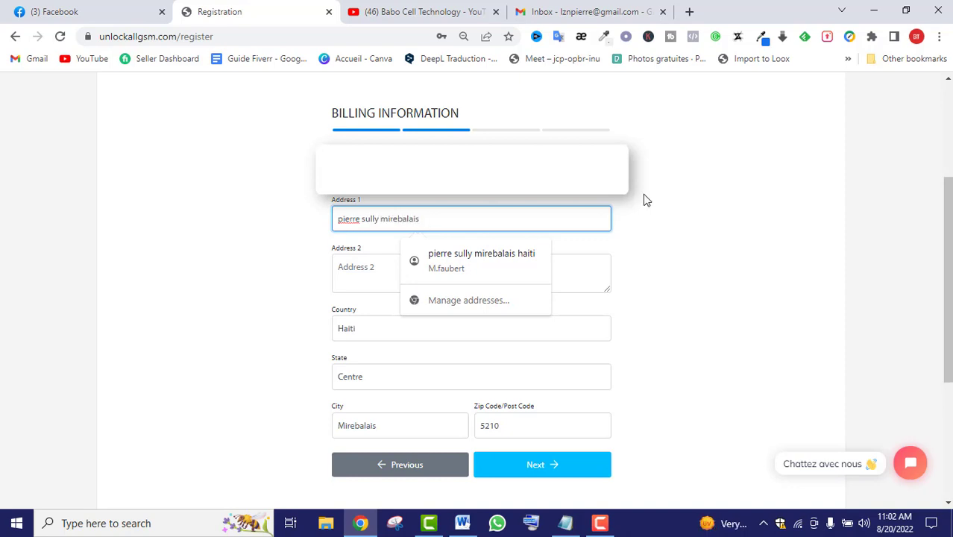
{"action": "left_click", "coordinate": [753, 206]}
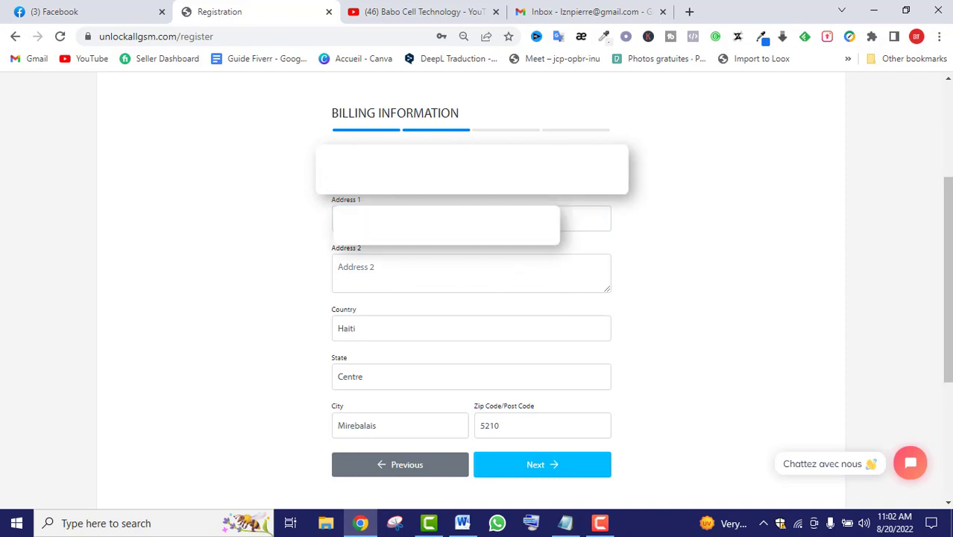
{"action": "left_click", "coordinate": [522, 465]}
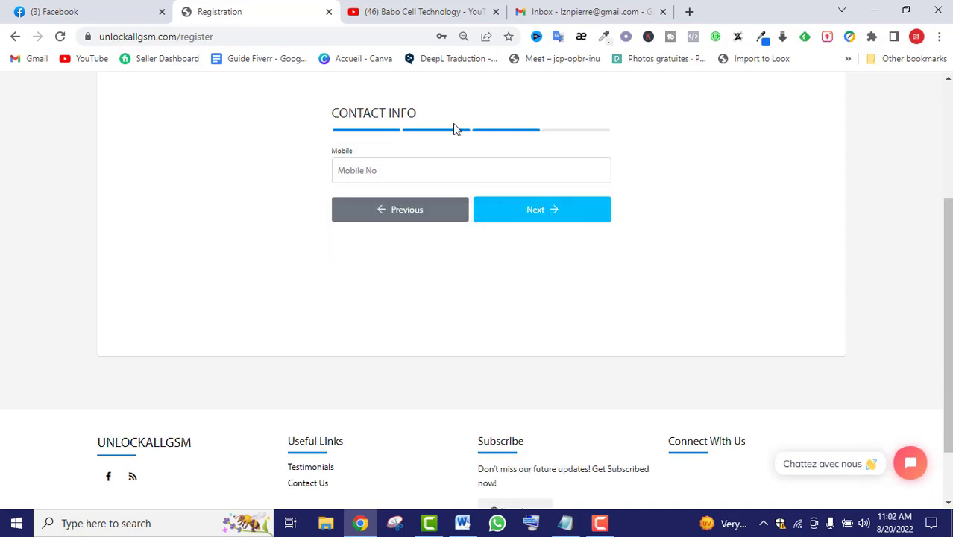
Step: Type the phone number into the Mobile field, submit it, and select the Verification Code field
{"action": "left_click", "coordinate": [424, 171]}
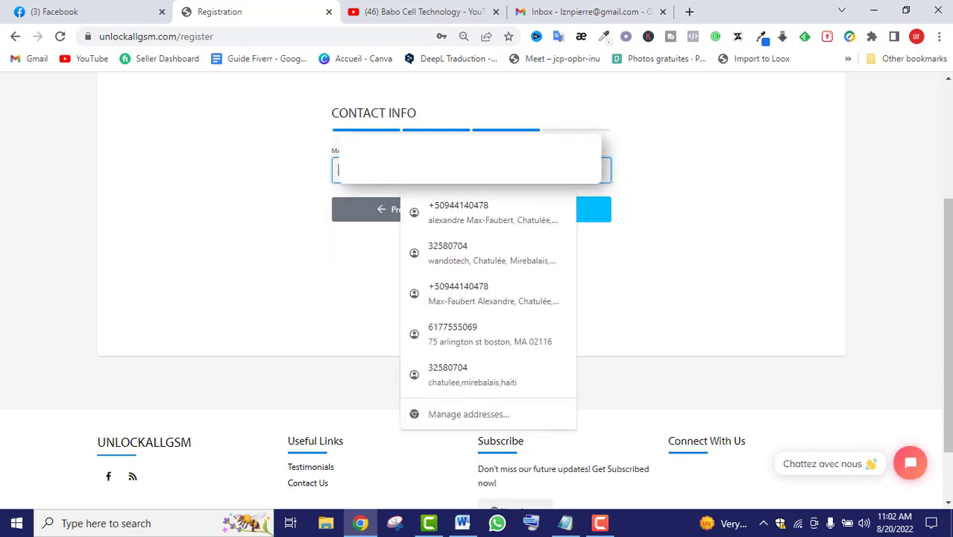
{"action": "type", "text": "3"}
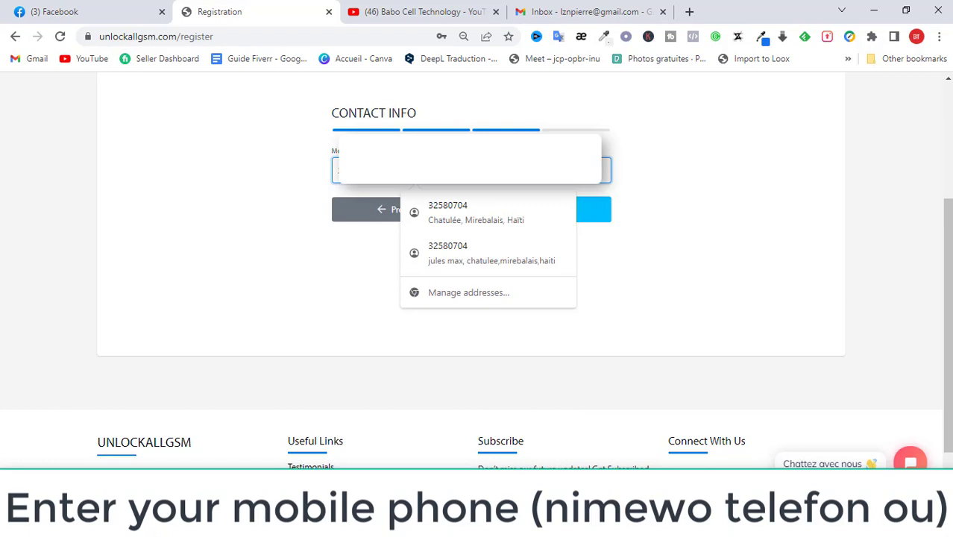
{"action": "left_click", "coordinate": [684, 185]}
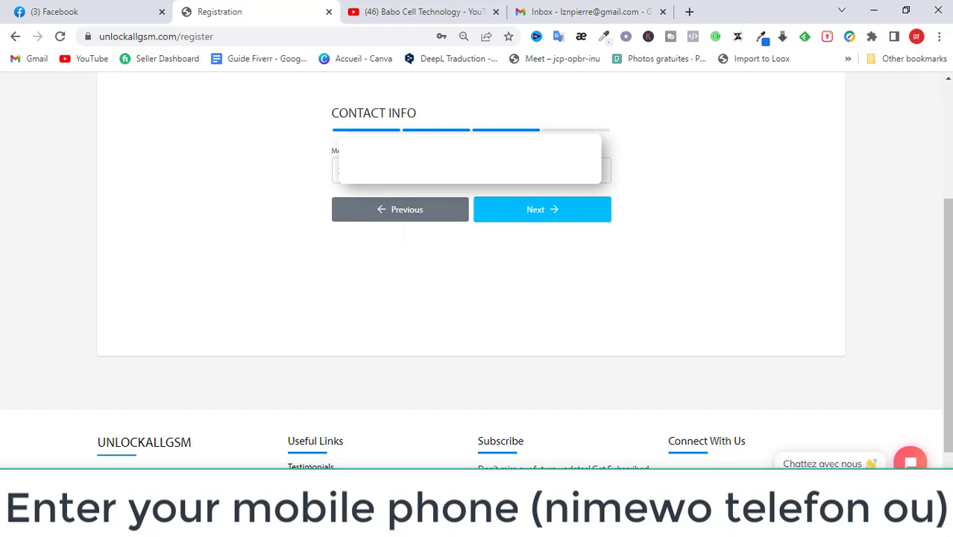
{"action": "left_click", "coordinate": [519, 218]}
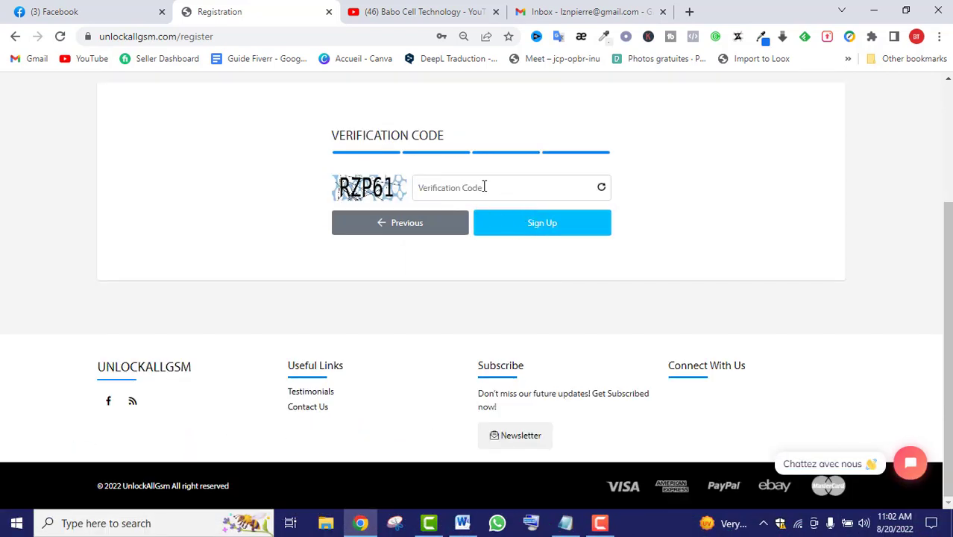
{"action": "left_click", "coordinate": [471, 187]}
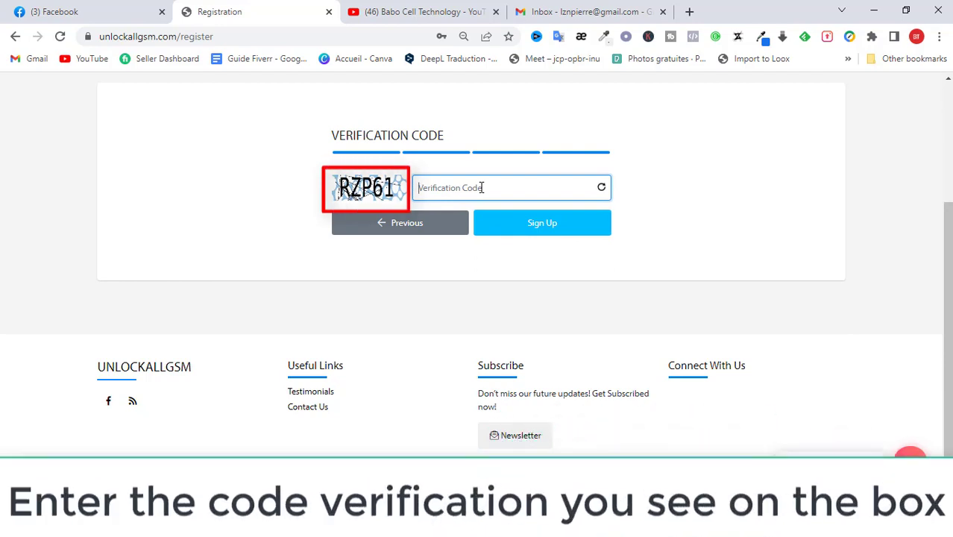
Step: Enter the captcha code, click Sign Up, decline Chrome's password save, and switch to Gmail
{"action": "type", "text": "RZP61"}
{"action": "left_click", "coordinate": [524, 228]}
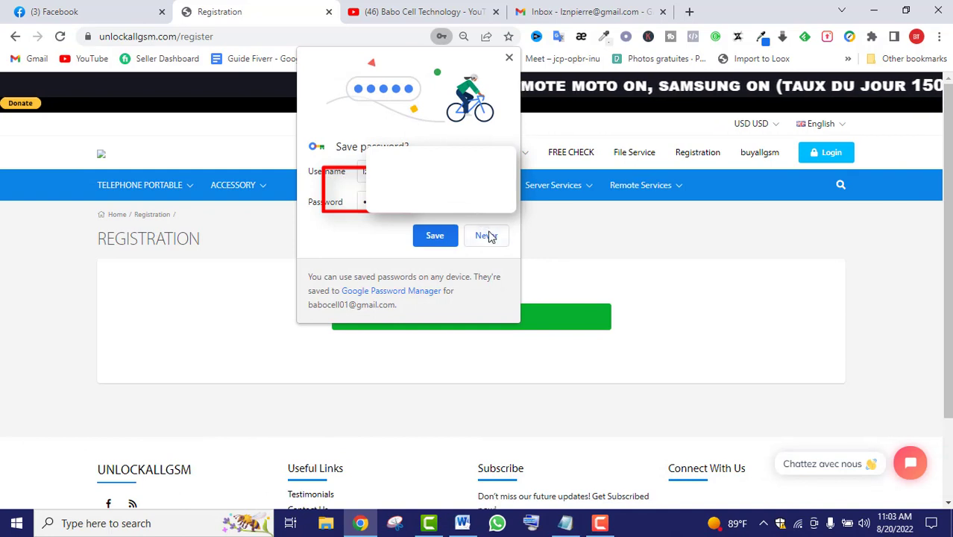
{"action": "left_click", "coordinate": [487, 235]}
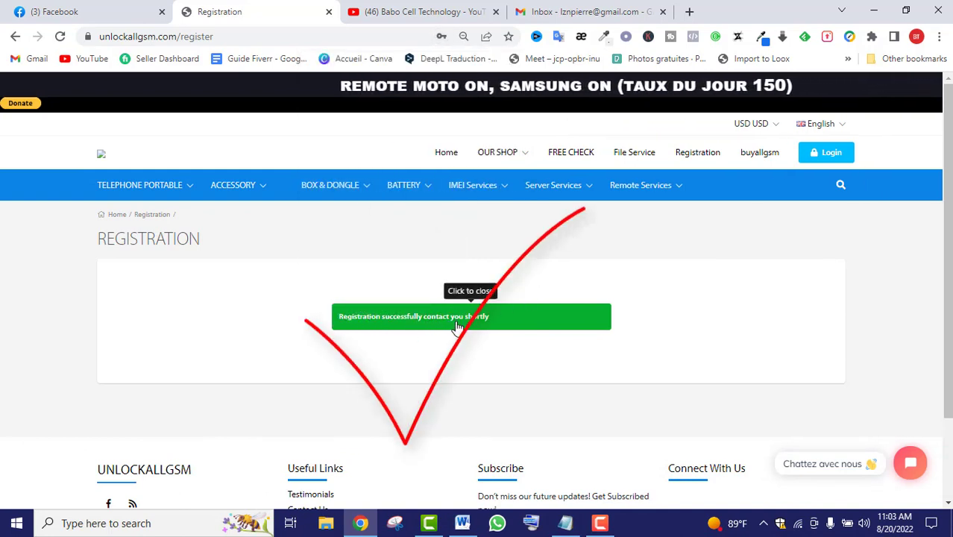
{"action": "left_click", "coordinate": [600, 10]}
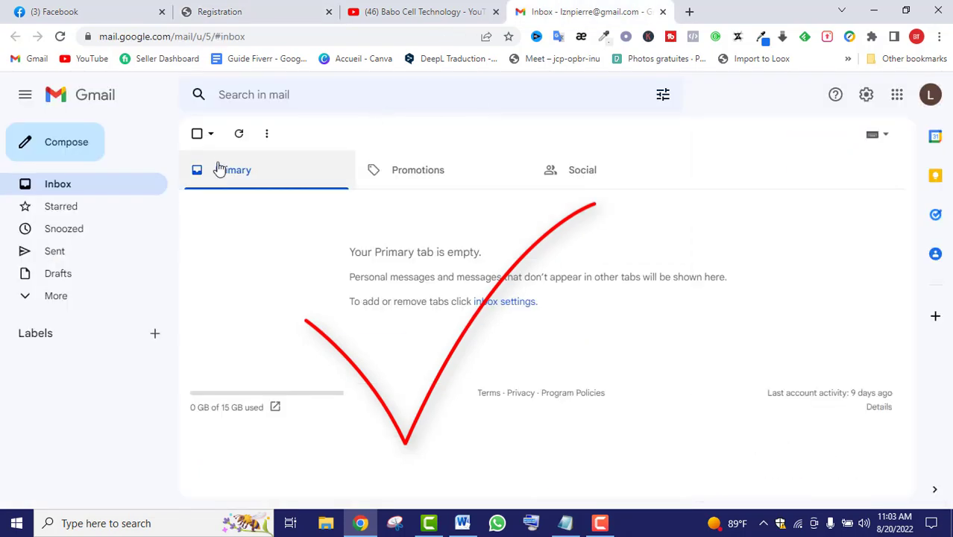
Step: Refresh the inbox and check the Promotions and Social tabs before returning to Primary
{"action": "left_click", "coordinate": [238, 134]}
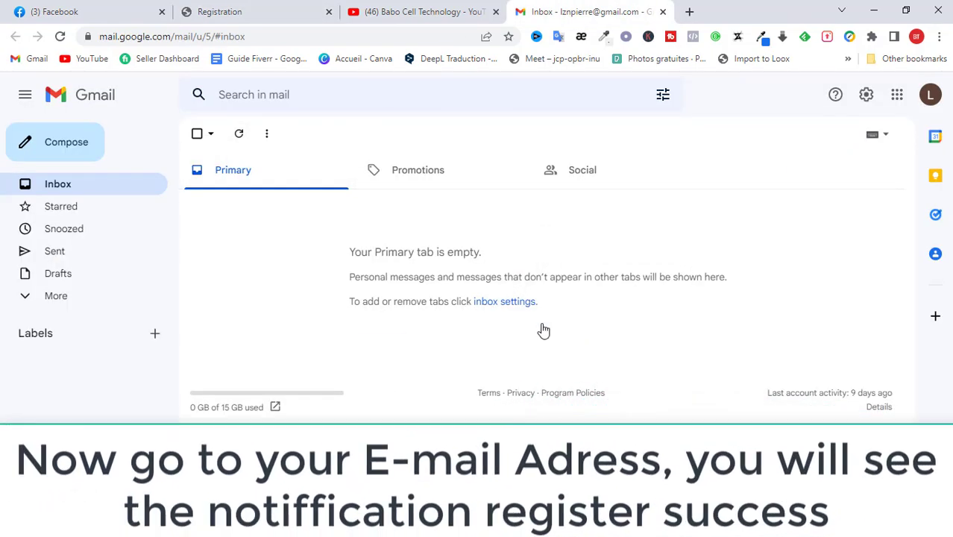
{"action": "left_click", "coordinate": [430, 177]}
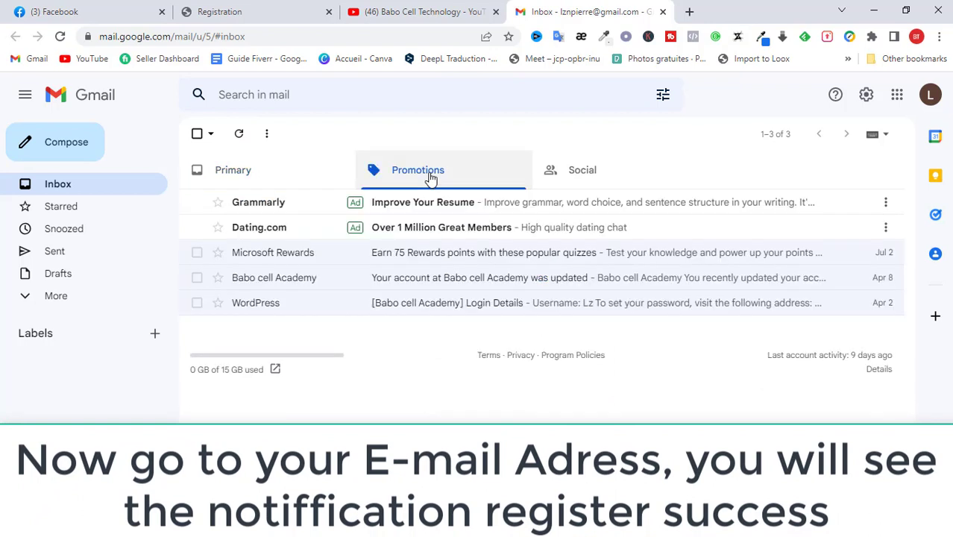
{"action": "left_click", "coordinate": [602, 172]}
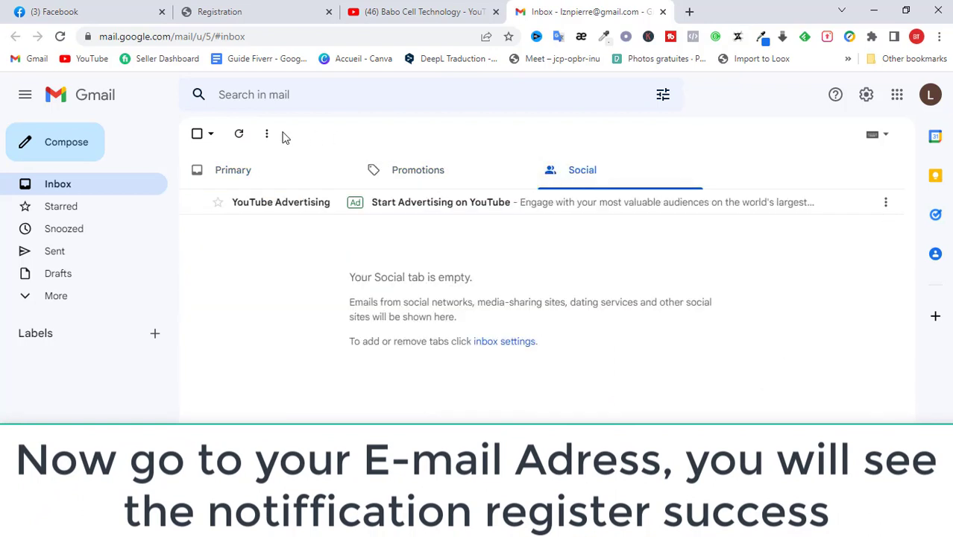
{"action": "left_click", "coordinate": [255, 181]}
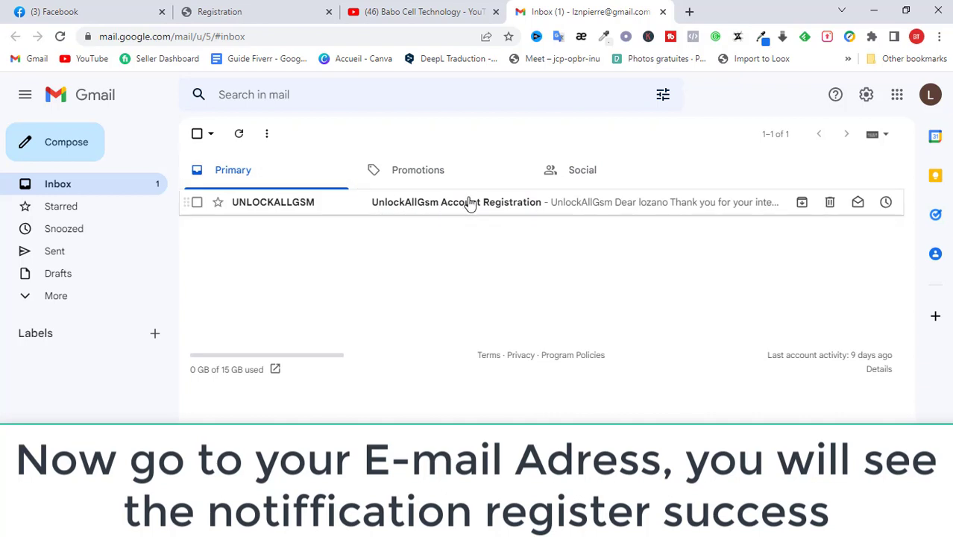
Step: Open the UnlockAllGsm Account Registration email, scroll to its activation link, and return to the inbox
{"action": "left_click", "coordinate": [556, 211]}
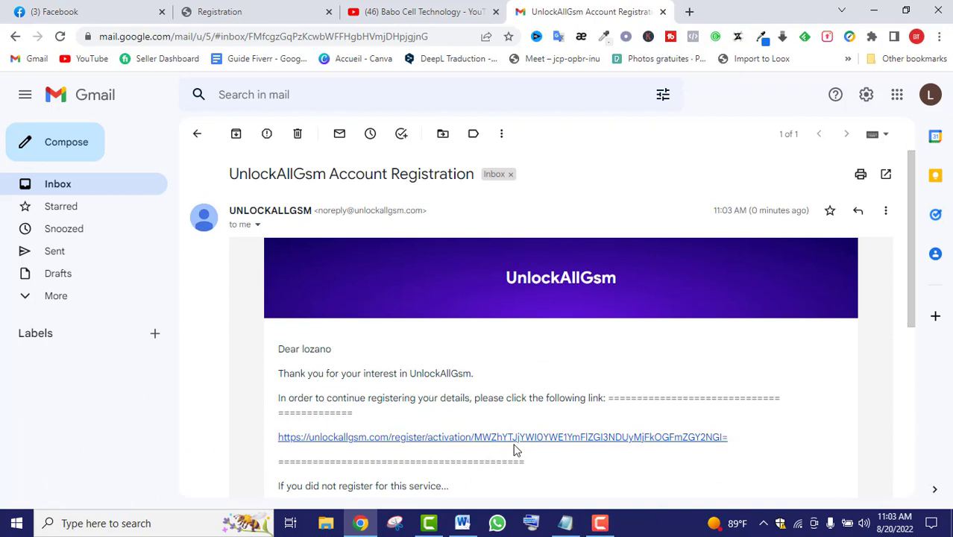
{"action": "left_click_drag", "start_coordinate": [908, 187], "coordinate": [905, 272]}
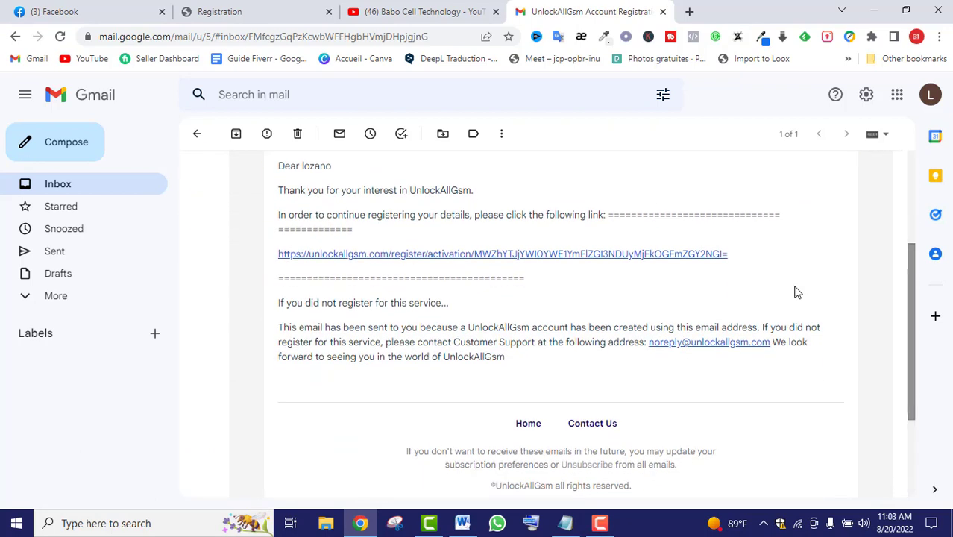
{"action": "left_click", "coordinate": [199, 137]}
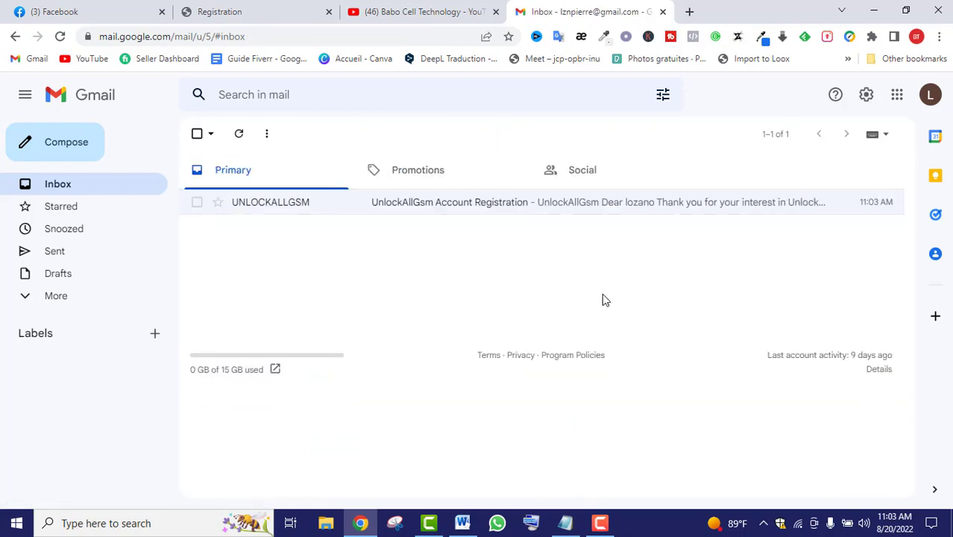
Step: Cycle through the YouTube and Gmail tabs, finishing on the Registration tab with its success message
{"action": "left_click", "coordinate": [373, 10]}
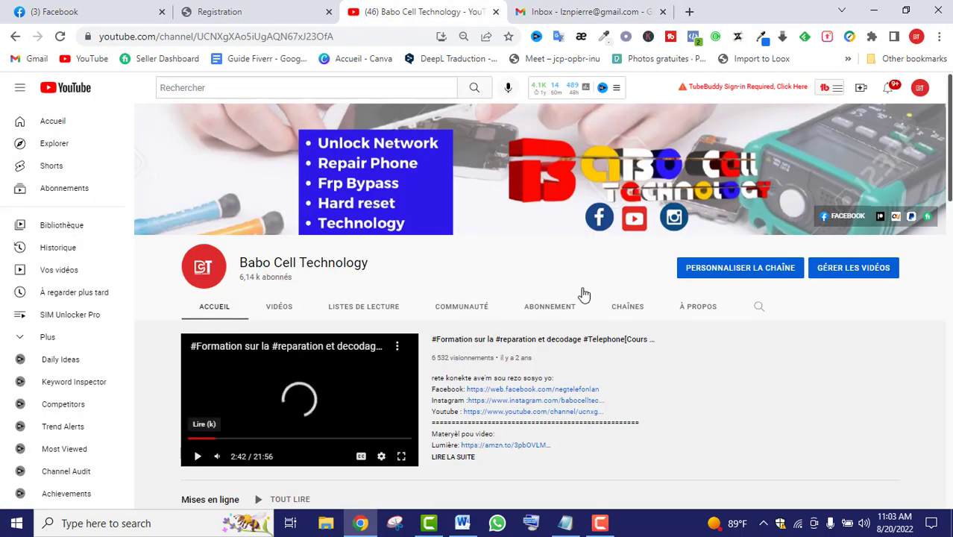
{"action": "left_click", "coordinate": [291, 12]}
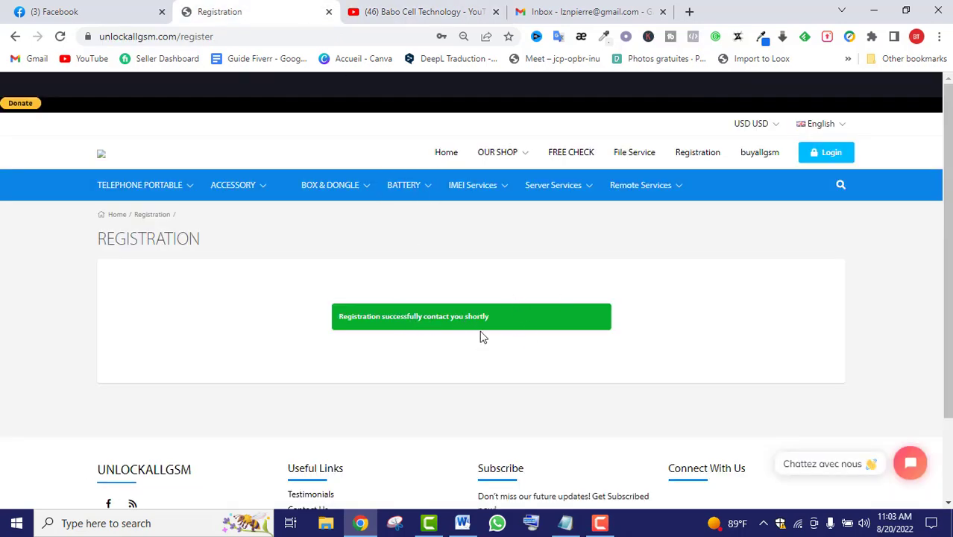
{"action": "left_click", "coordinate": [557, 10]}
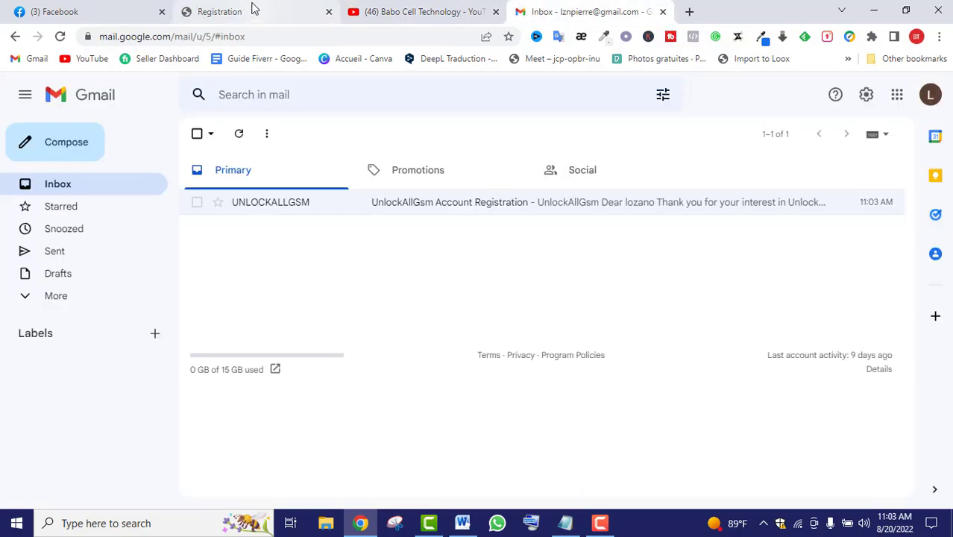
{"action": "left_click", "coordinate": [253, 9]}
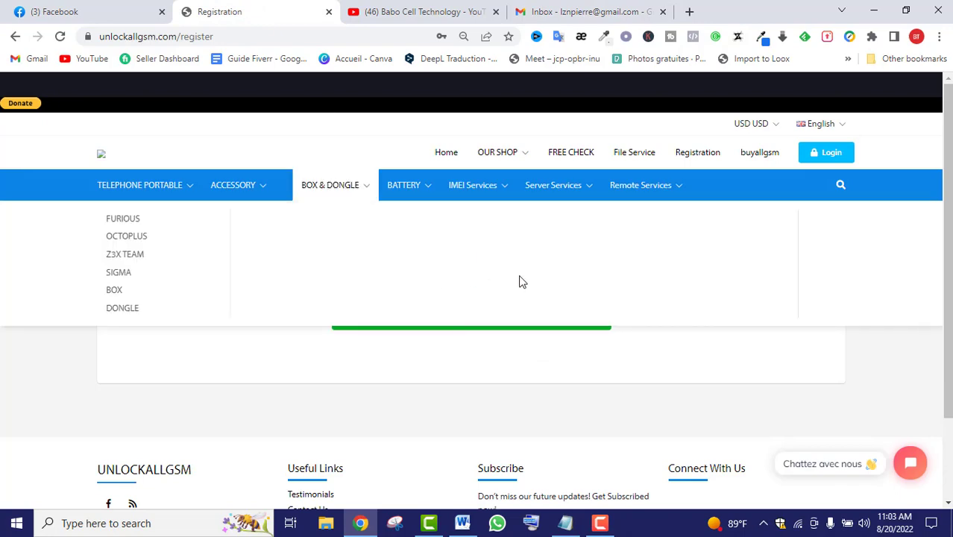